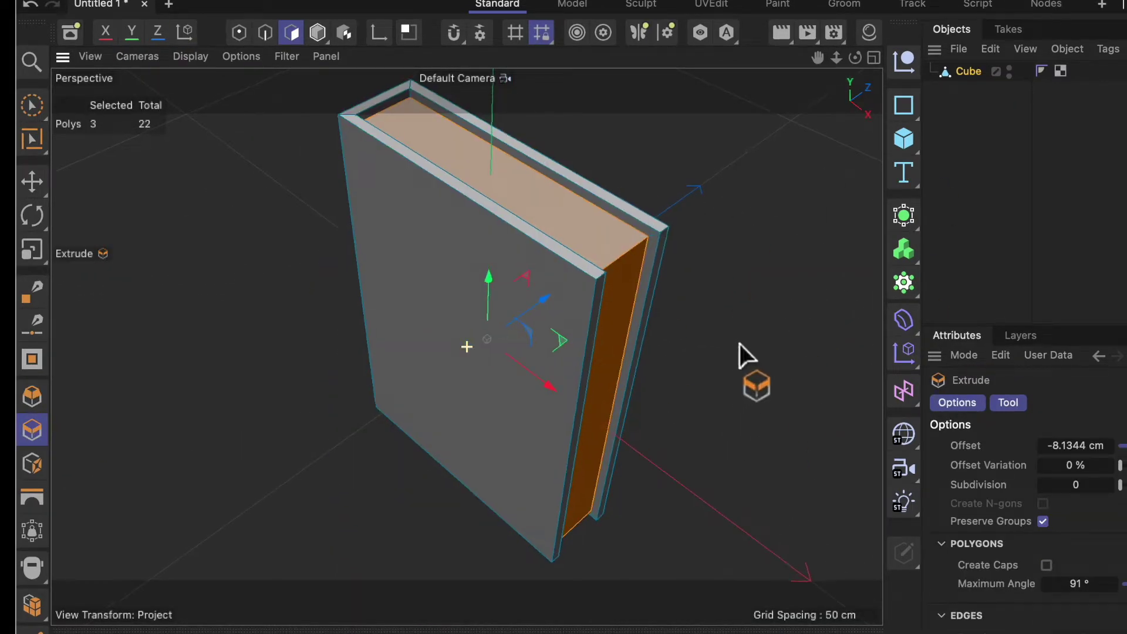
Step: Orbit the finished book preview to a more frontal view
mouse_move(740, 344)
alt+mouse_down()
mouse_move(670, 357)
mouse_move(698, 362)
mouse_move(720, 311)
mouse_move(700, 328)
alt+mouse_up()
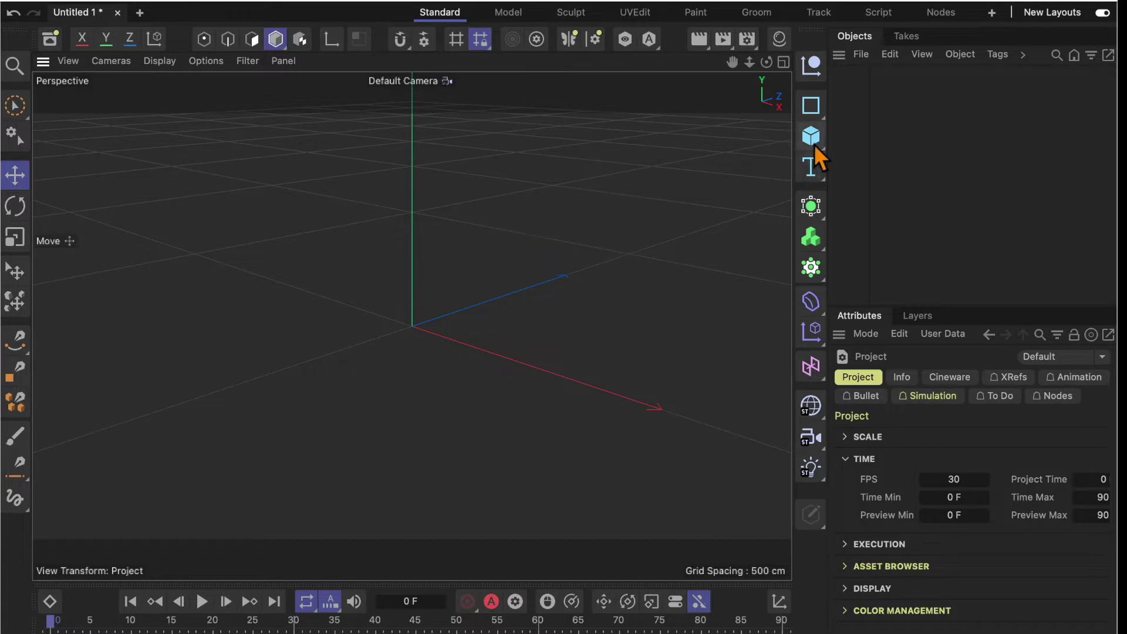
Step: Add a Cube and scale it uniformly to about 116 percent of its default size
click(811, 137)
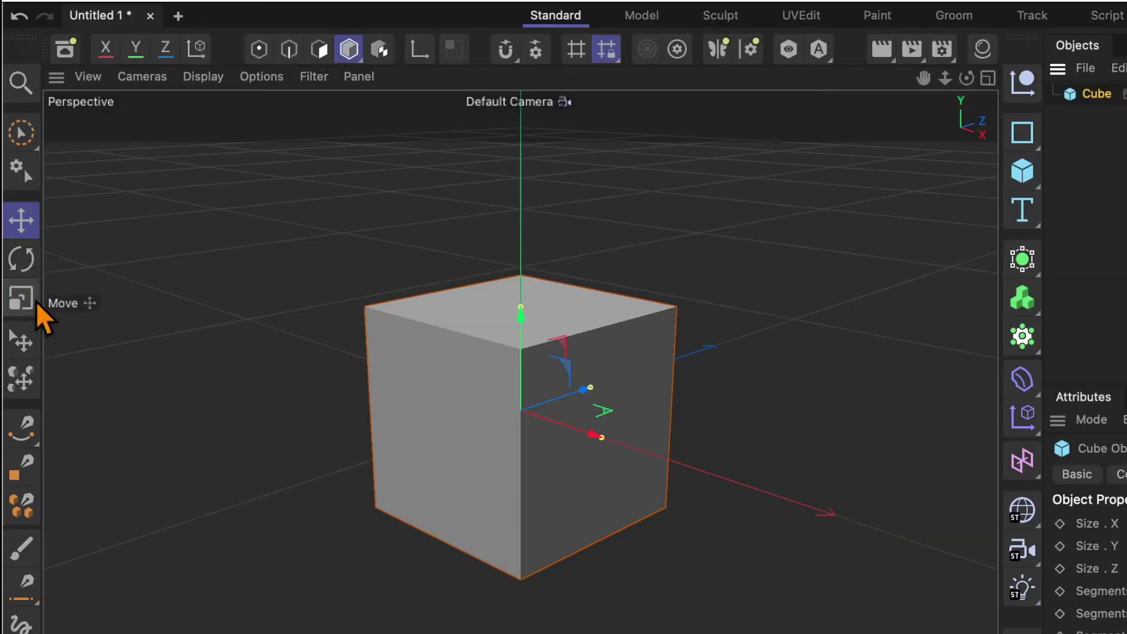
click(24, 299)
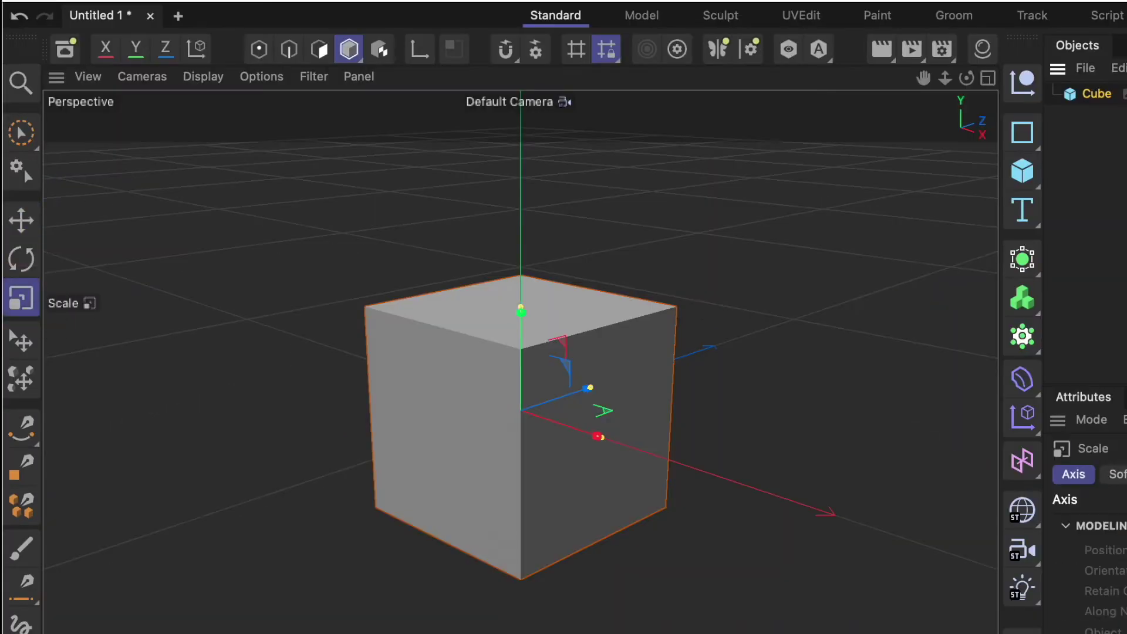
mouse_move(878, 323)
mouse_down()
mouse_move(868, 346)
mouse_move(901, 337)
mouse_move(707, 307)
mouse_move(674, 354)
mouse_up()
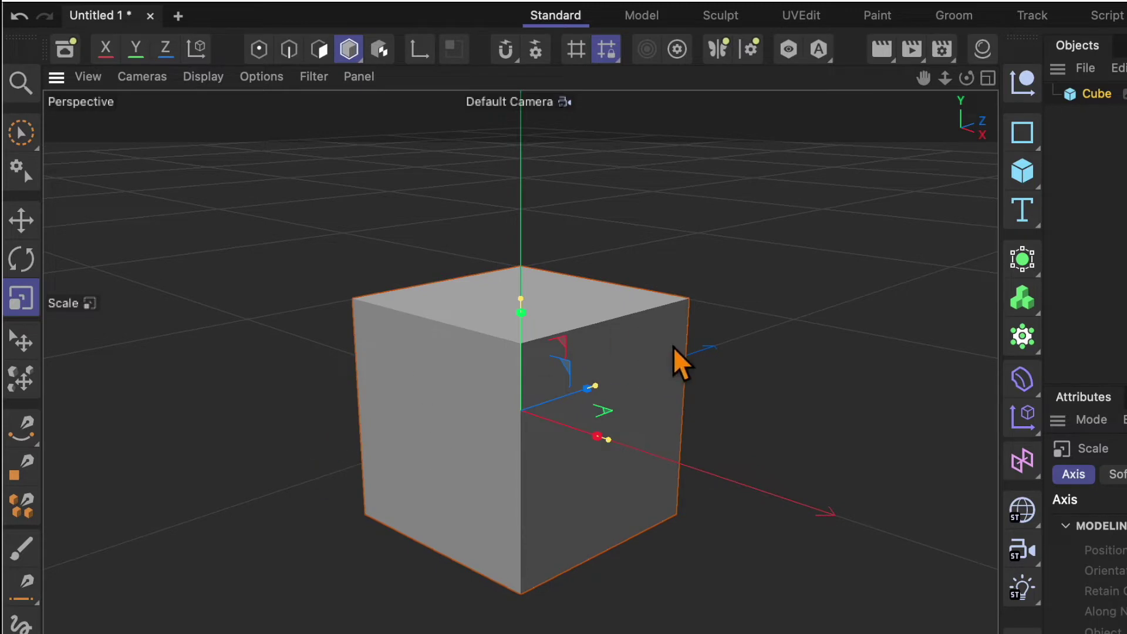
drag(878, 282, 850, 176)
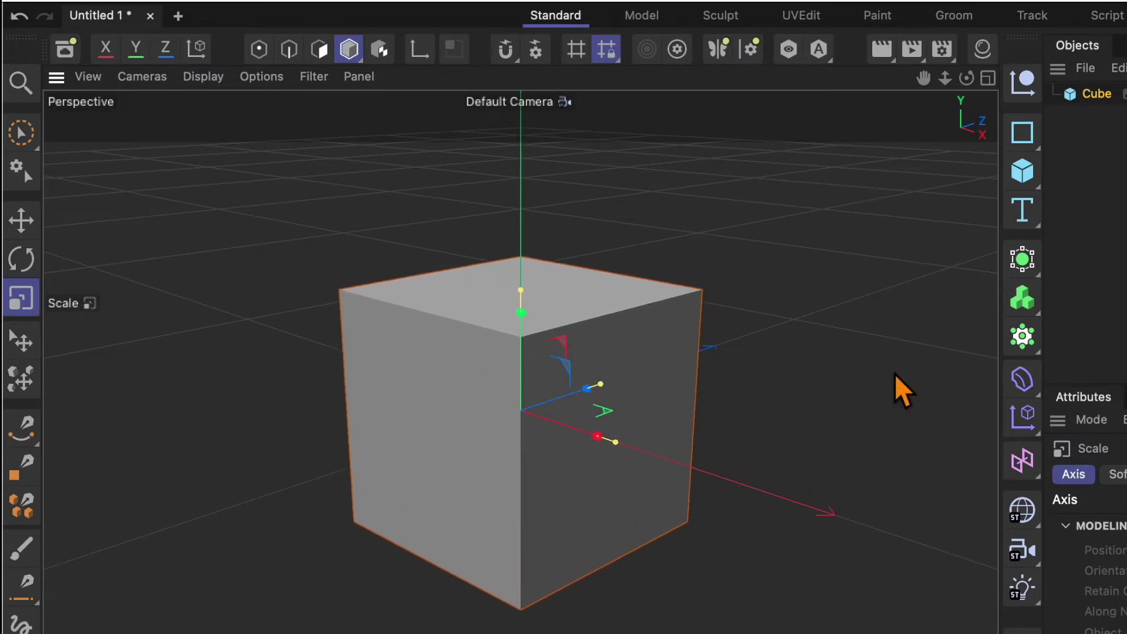
mouse_move(901, 389)
mouse_down()
mouse_move(900, 226)
mouse_move(877, 332)
mouse_up()
mouse_move(877, 288)
mouse_down()
mouse_move(913, 533)
mouse_move(907, 264)
mouse_move(904, 557)
mouse_move(898, 226)
mouse_up()
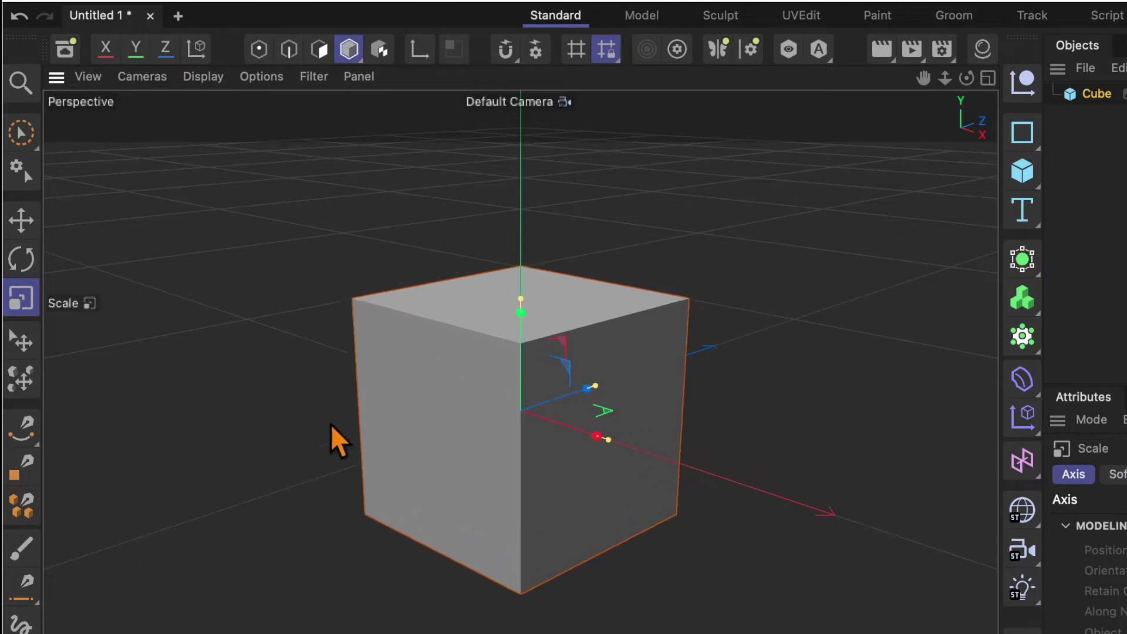
mouse_move(874, 317)
mouse_down()
mouse_move(882, 448)
mouse_move(855, 206)
mouse_up()
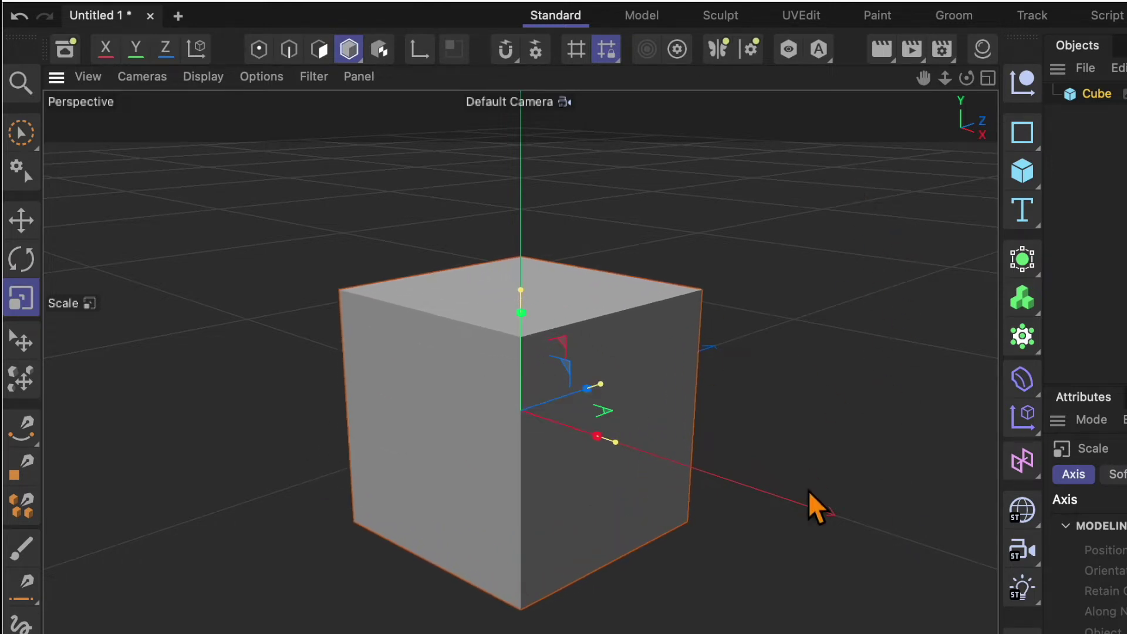
drag(898, 385, 892, 202)
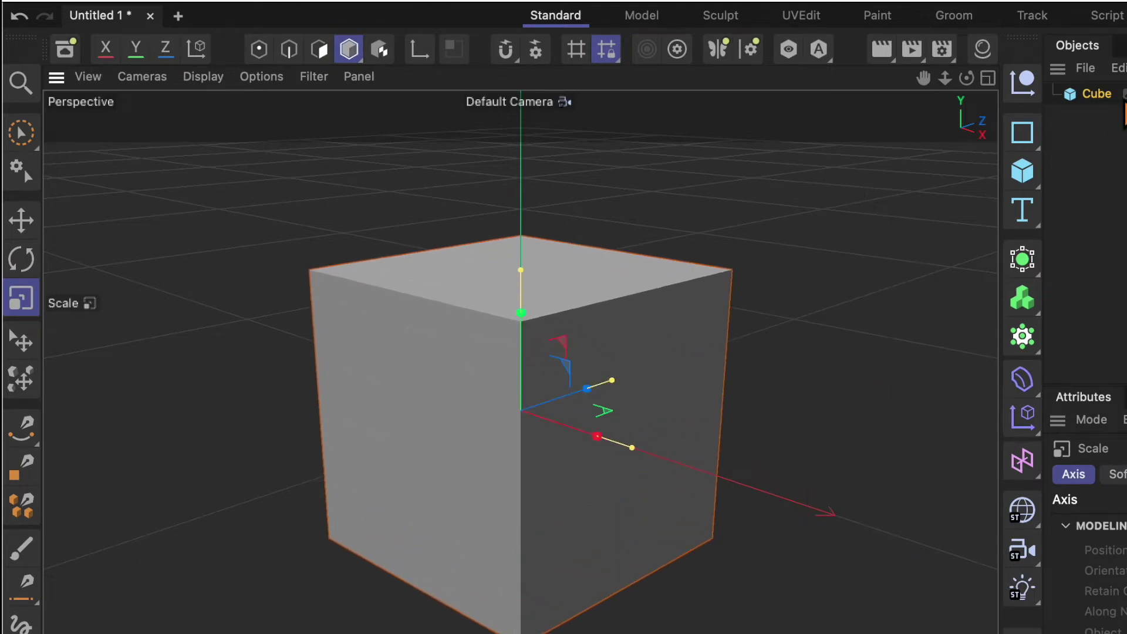
click(1095, 95)
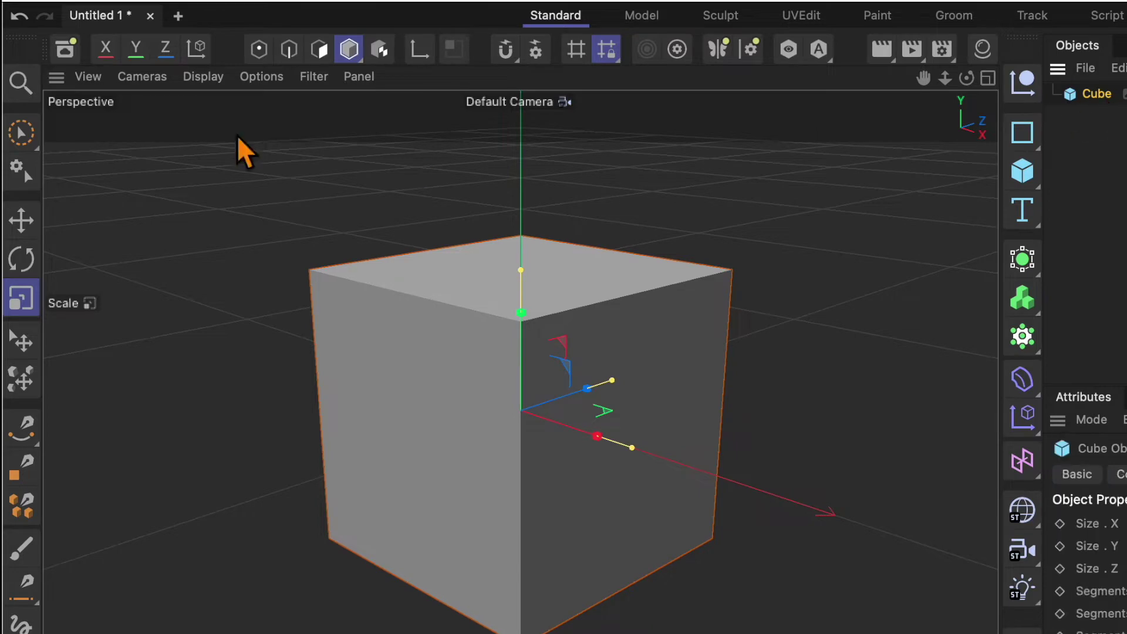
Step: Scale the cube up, then stretch it taller along Y and thinner in depth
click(363, 55)
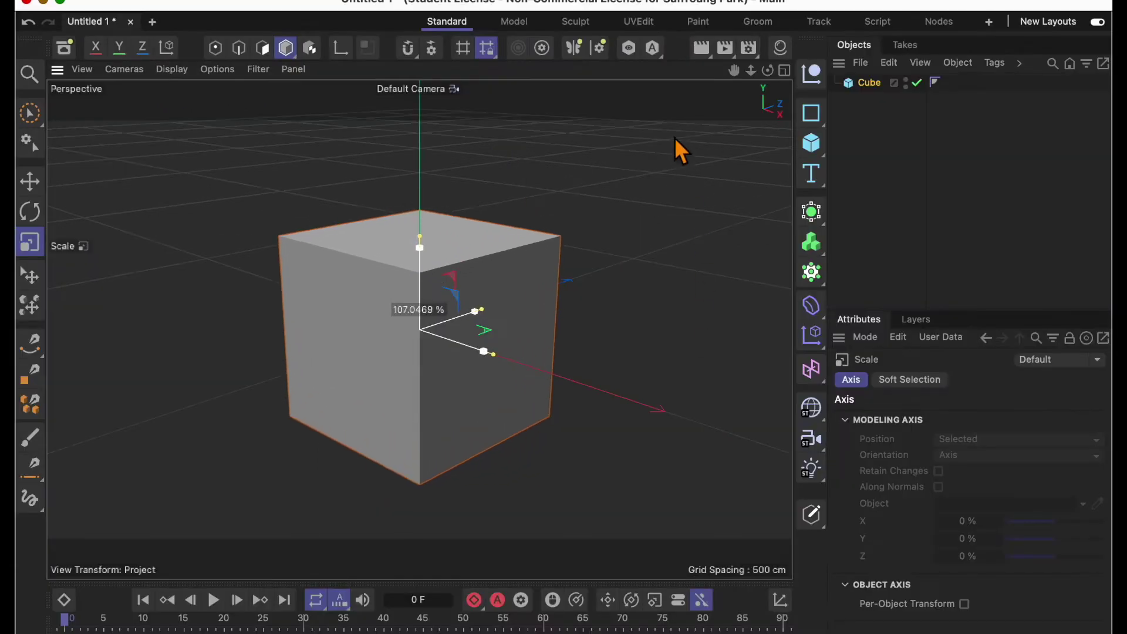
drag(704, 340, 711, 176)
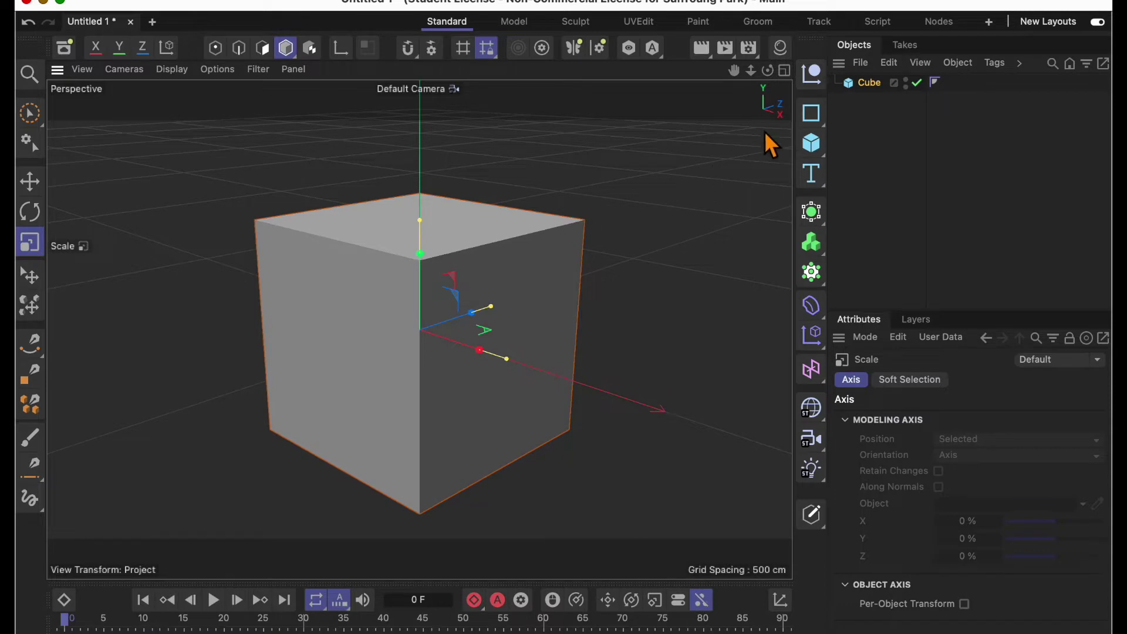
click(876, 85)
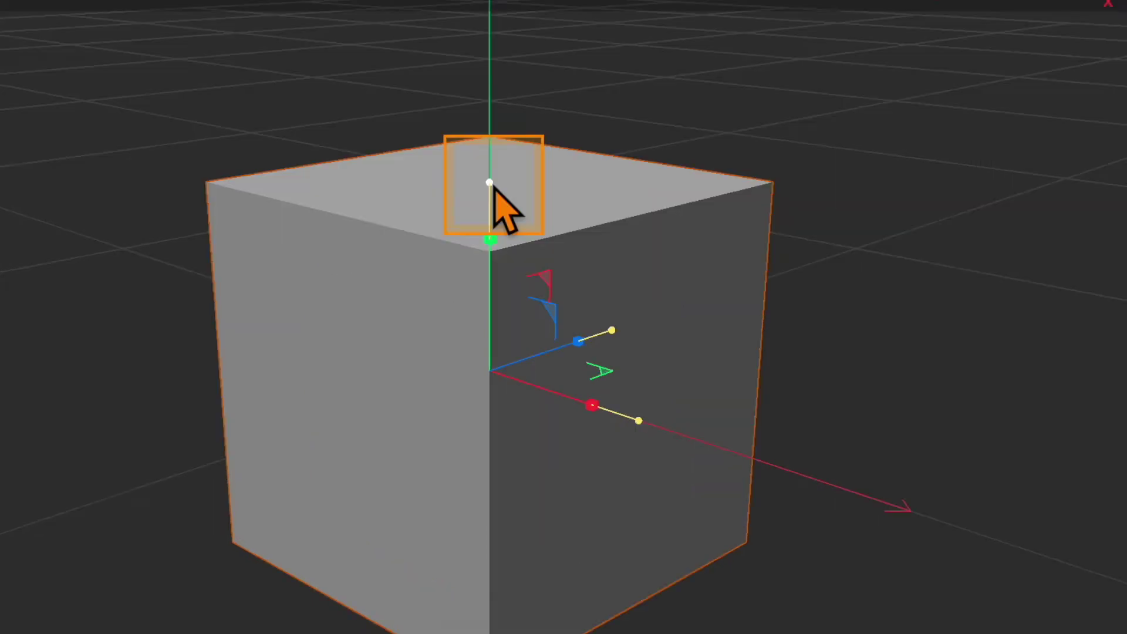
drag(492, 186, 422, 170)
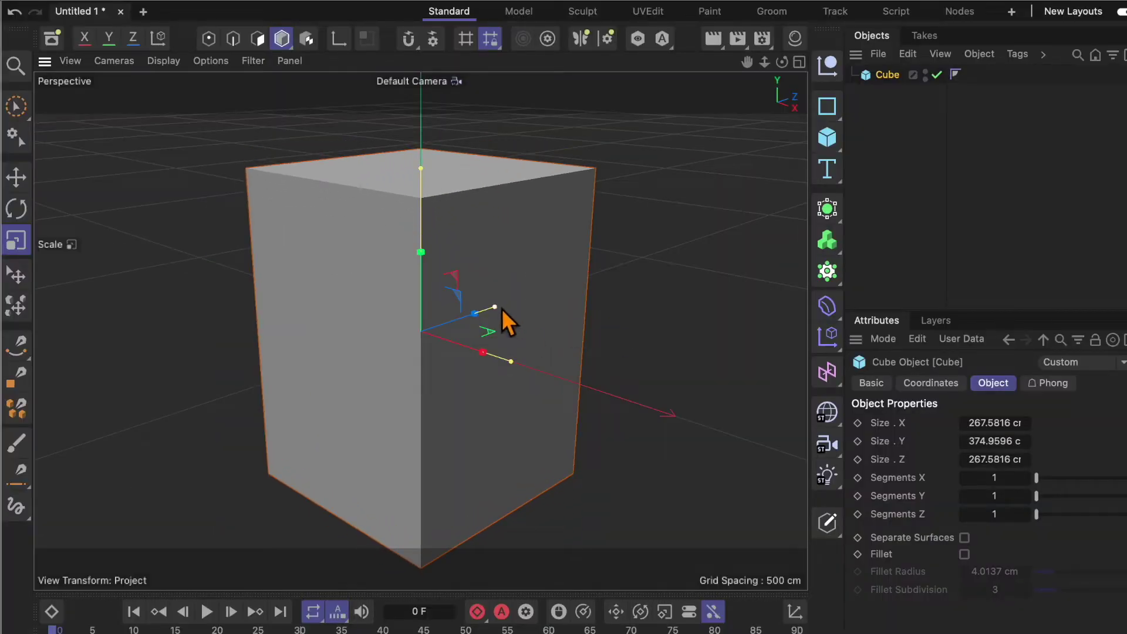
mouse_move(496, 307)
mouse_down()
mouse_move(465, 326)
mouse_move(460, 346)
mouse_up()
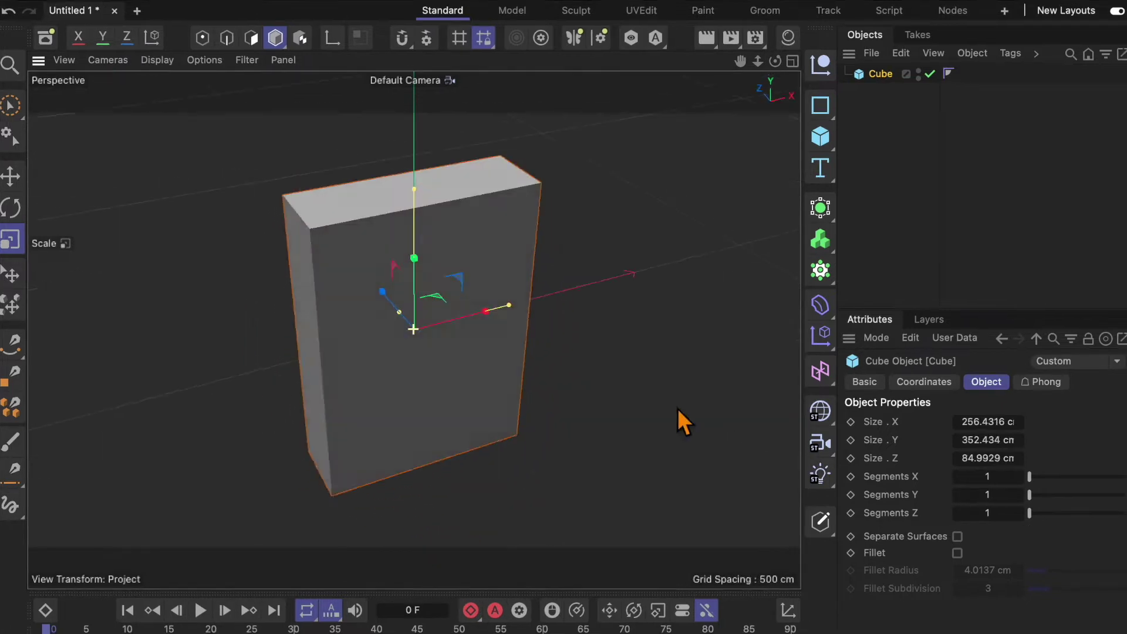
mouse_move(678, 410)
alt+mouse_down()
mouse_move(604, 415)
mouse_move(608, 404)
alt+mouse_up()
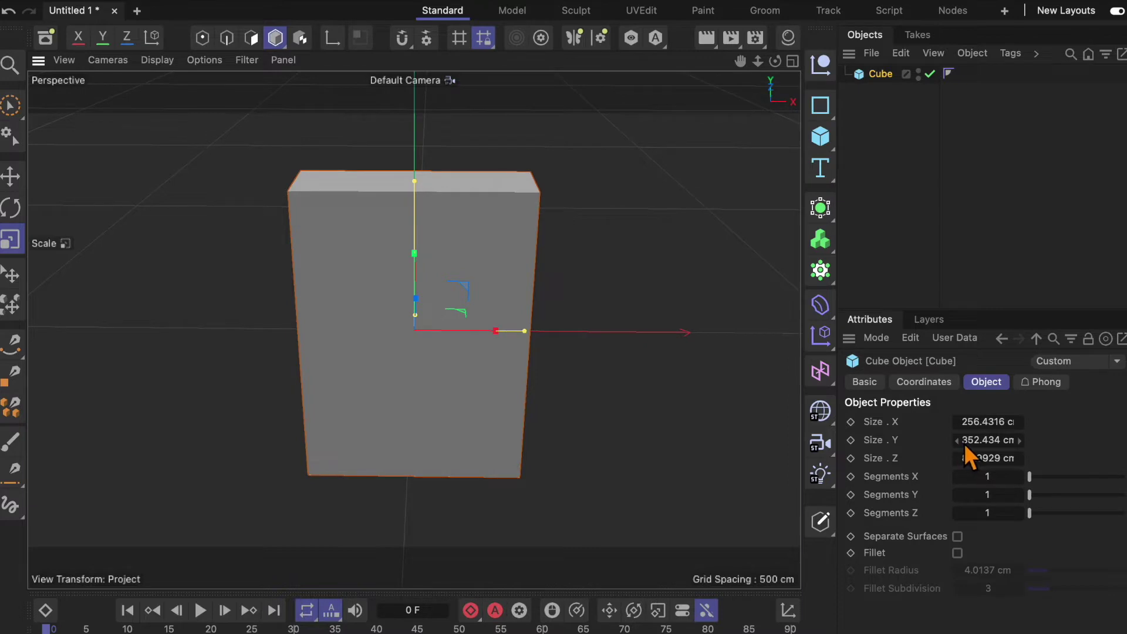
Step: Set the cube's size to 260 × 365 × 75 cm in the Object tab
click(989, 422)
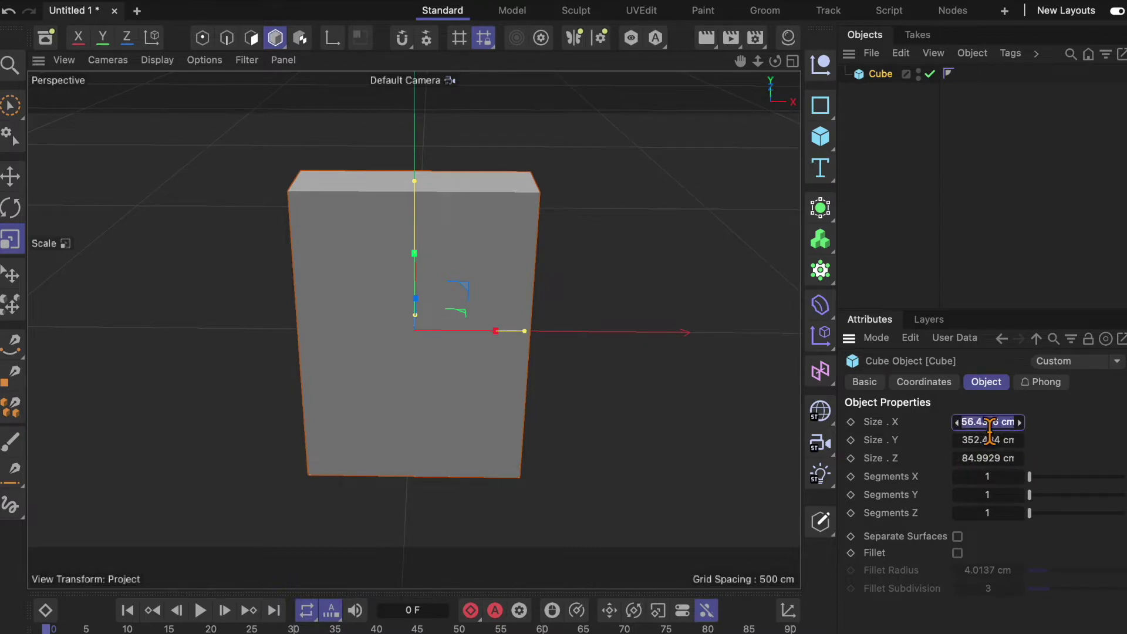
click(990, 426)
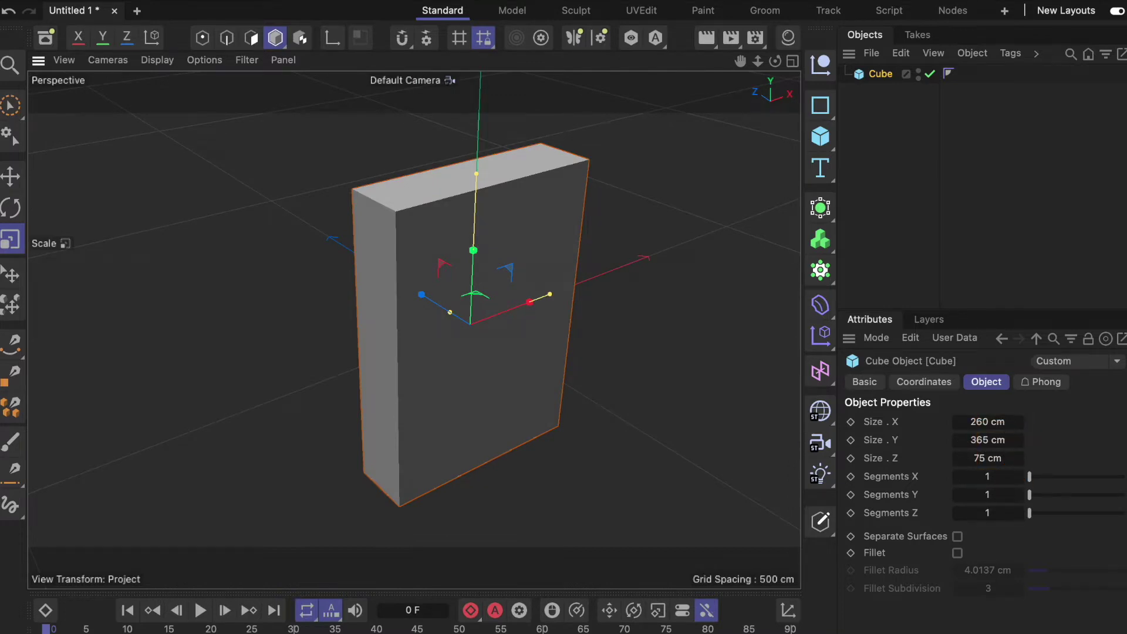
scroll(687, 376, down, 2)
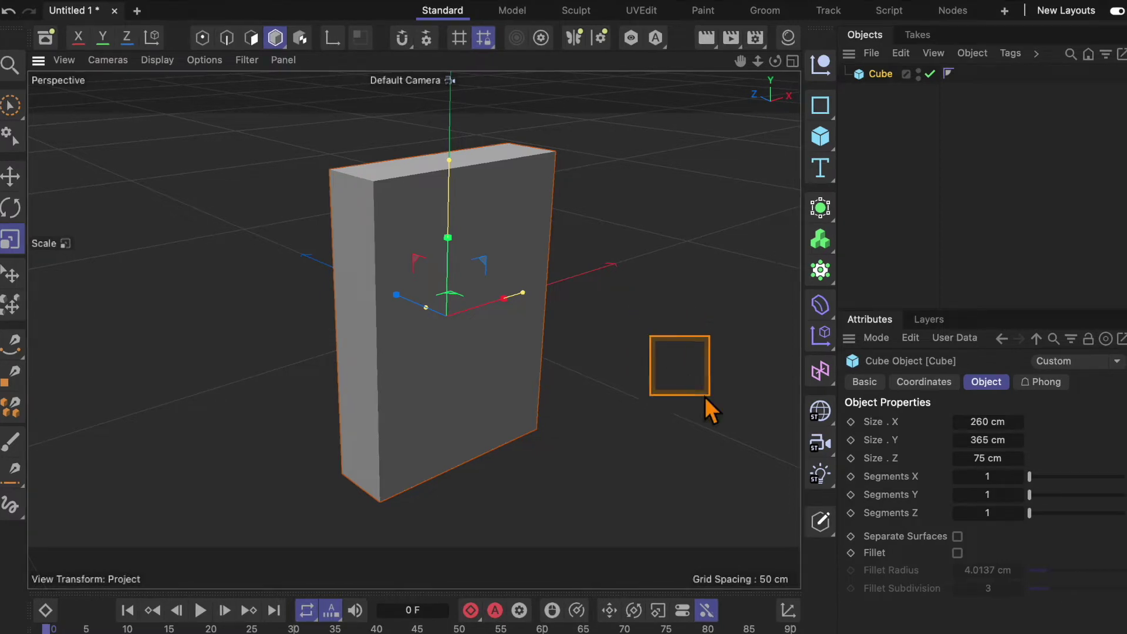
Step: Convert the Cube into an editable Polygon Object with Make Editable (C)
click(827, 531)
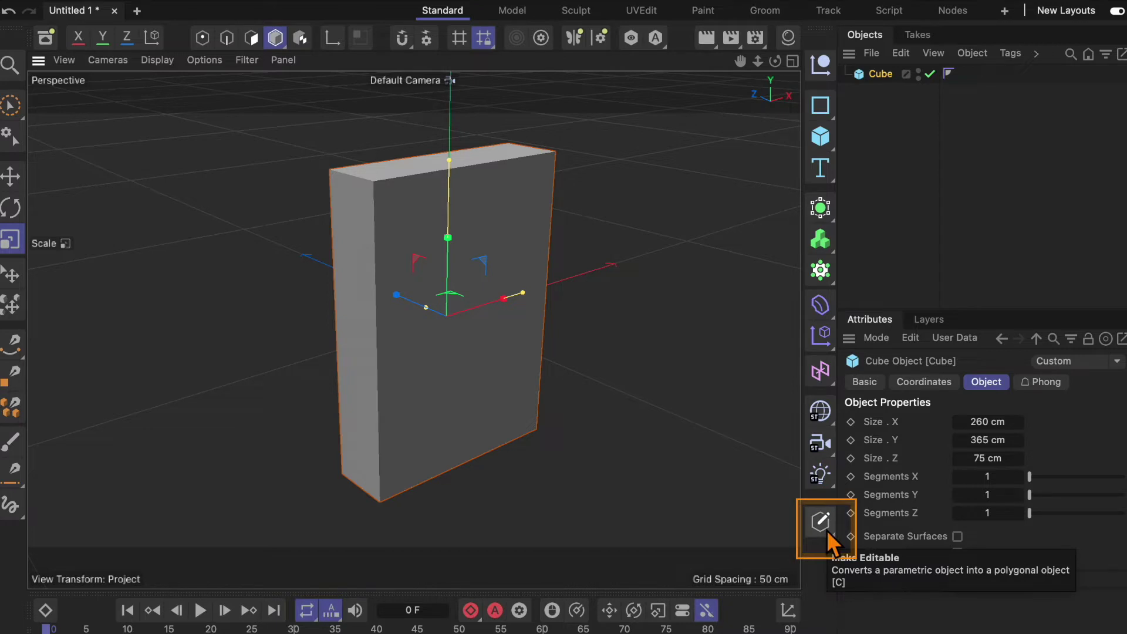
click(828, 532)
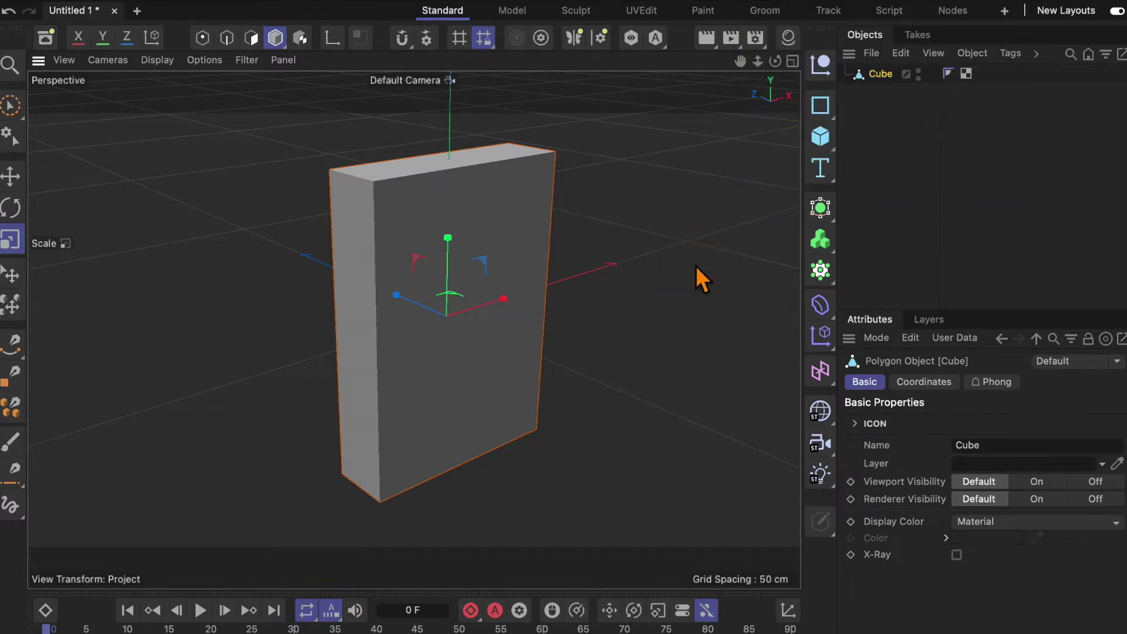
scroll(695, 265, up, 2)
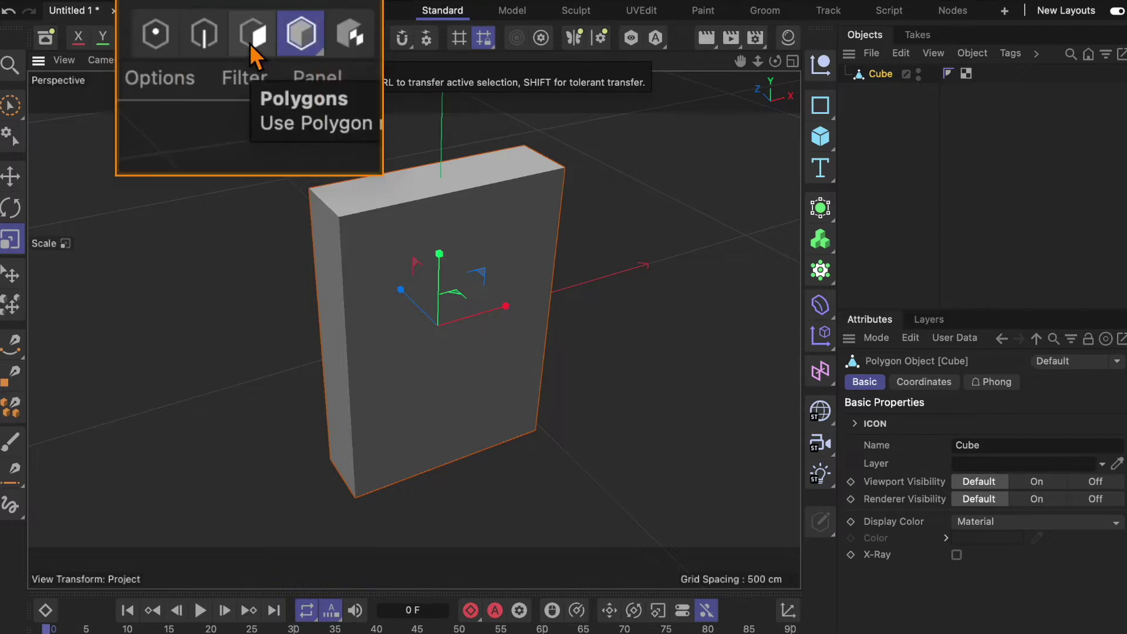
Step: In Polygons mode, select the block's top, right side and bottom faces
click(251, 43)
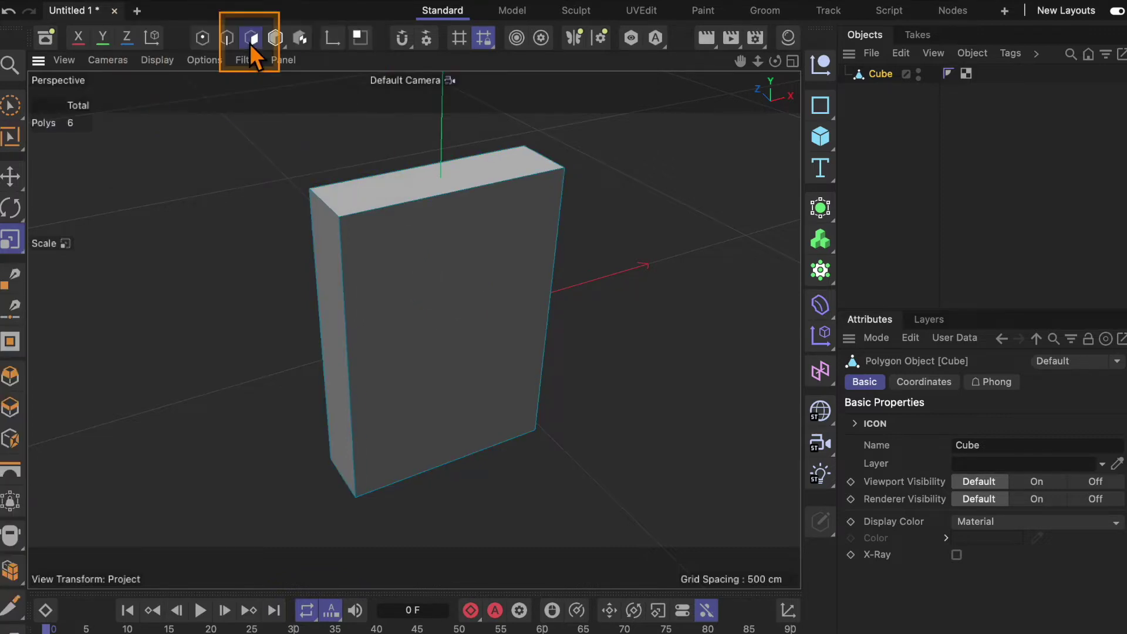
alt+drag(410, 200, 488, 203)
click(488, 203)
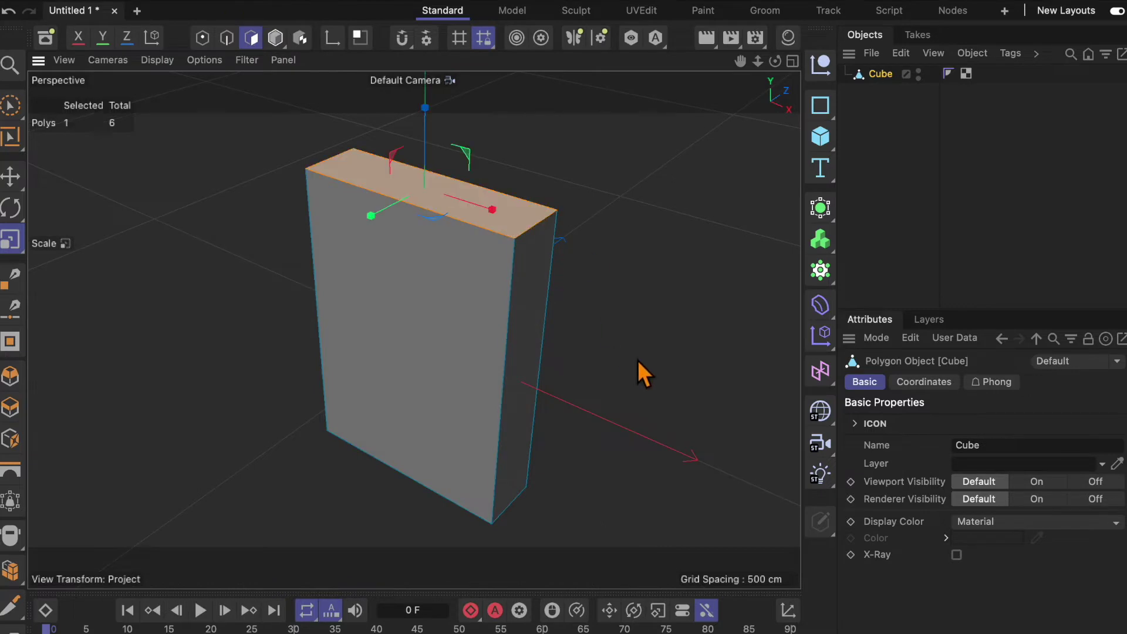
click(10, 106)
alt+drag(653, 332, 664, 330)
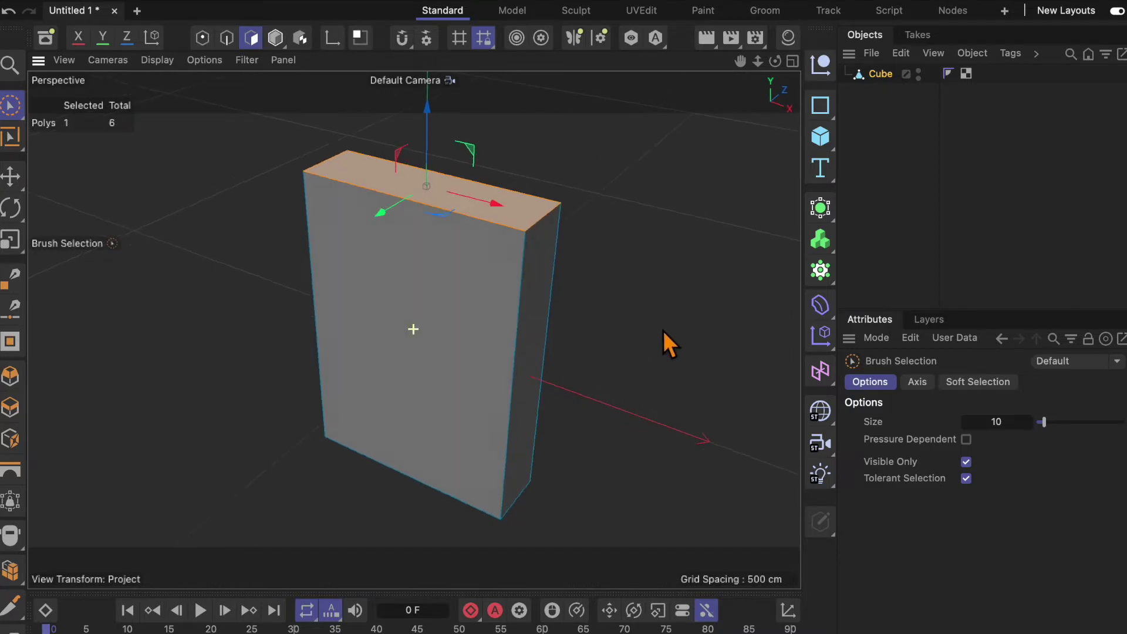
shift+click(547, 302)
mouse_move(656, 344)
alt+mouse_down()
mouse_move(673, 327)
mouse_move(704, 171)
alt+mouse_up()
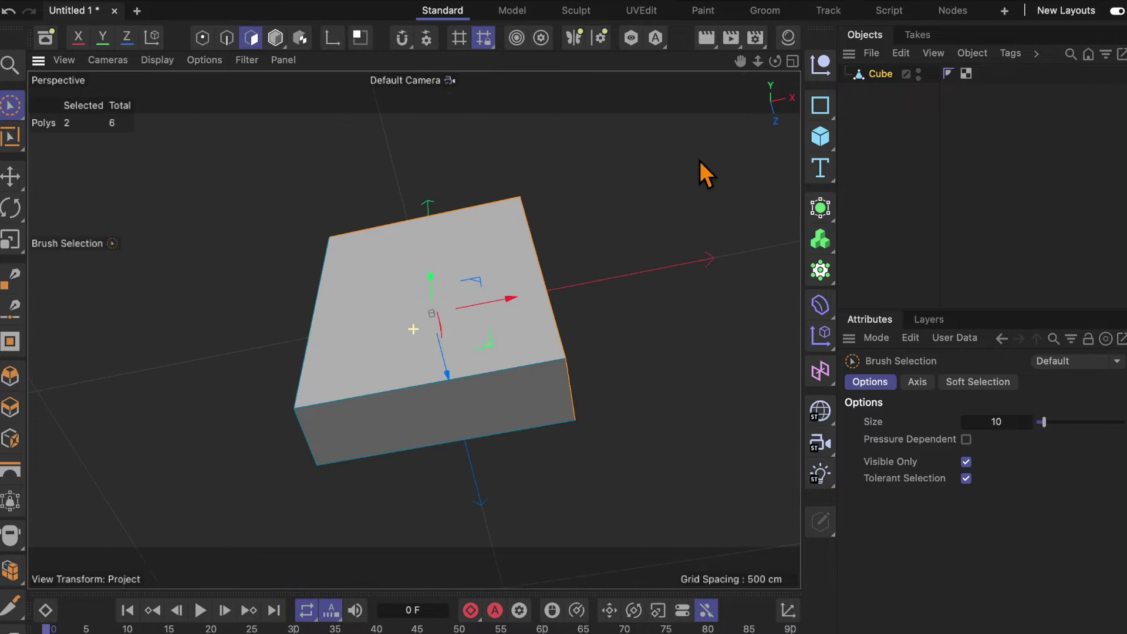
shift+click(498, 414)
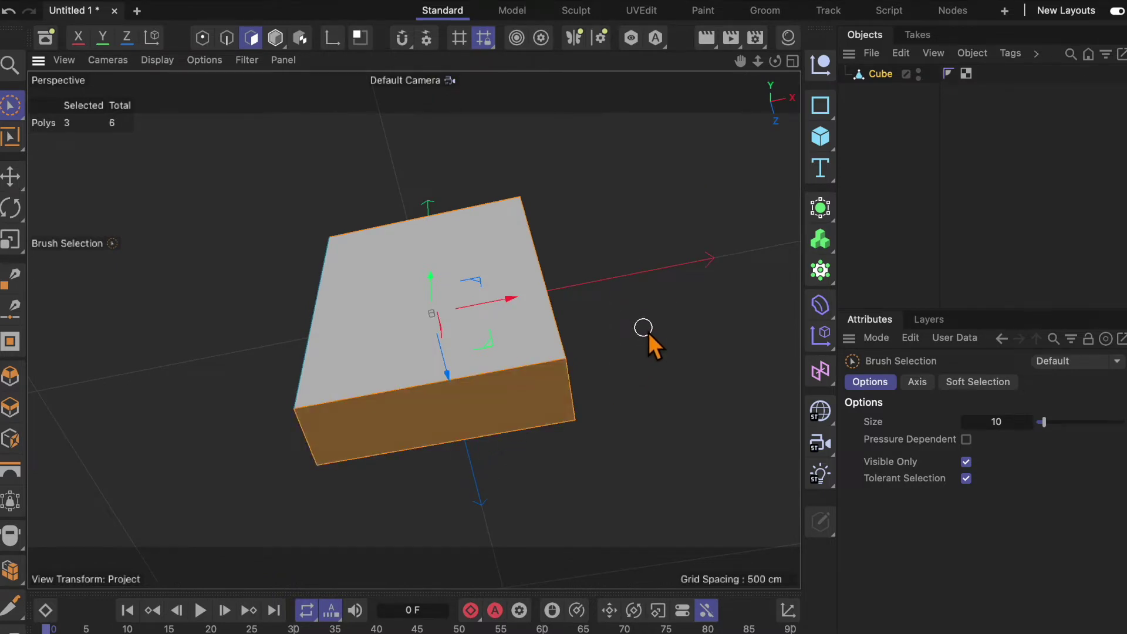
mouse_move(671, 317)
alt+mouse_down()
mouse_move(659, 478)
mouse_move(597, 493)
mouse_move(623, 511)
alt+mouse_up()
mouse_move(671, 299)
alt+mouse_down()
mouse_move(653, 277)
mouse_move(666, 294)
alt+mouse_up()
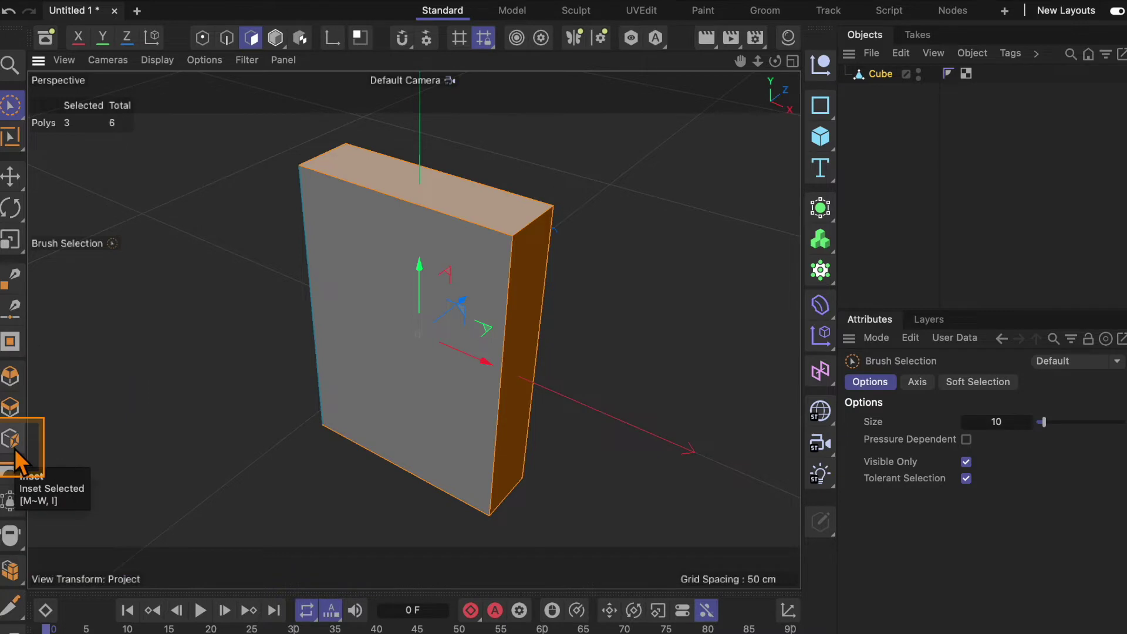
Step: Inset the three selected faces by 9.6758 cm with Maximum Angle at 104°
click(12, 449)
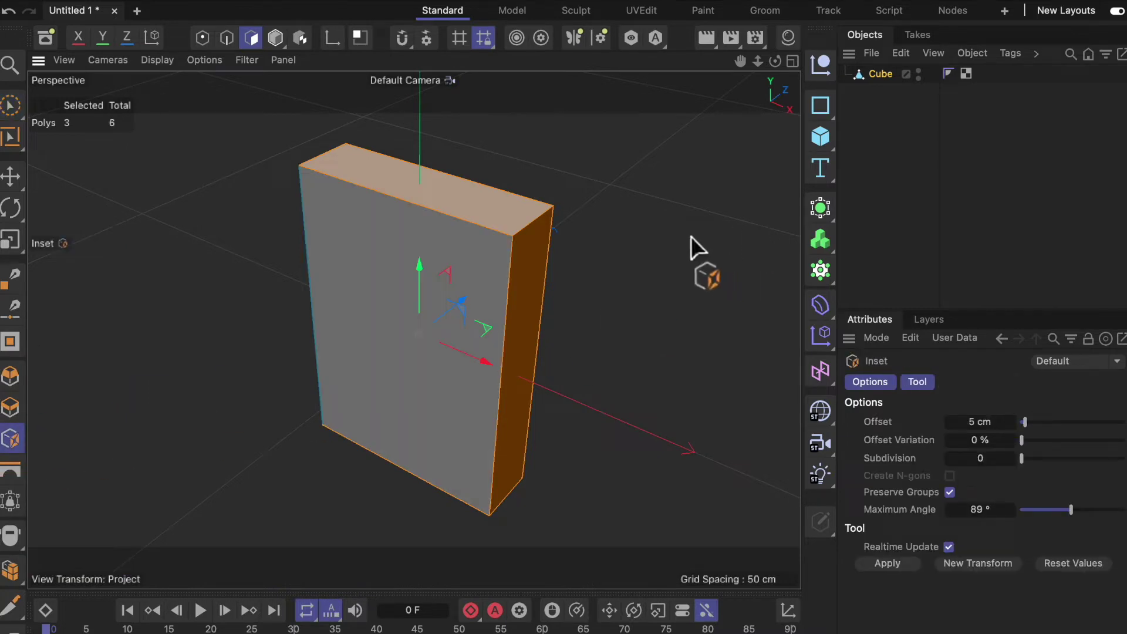
mouse_move(686, 237)
mouse_down()
mouse_move(763, 238)
mouse_move(774, 252)
mouse_up()
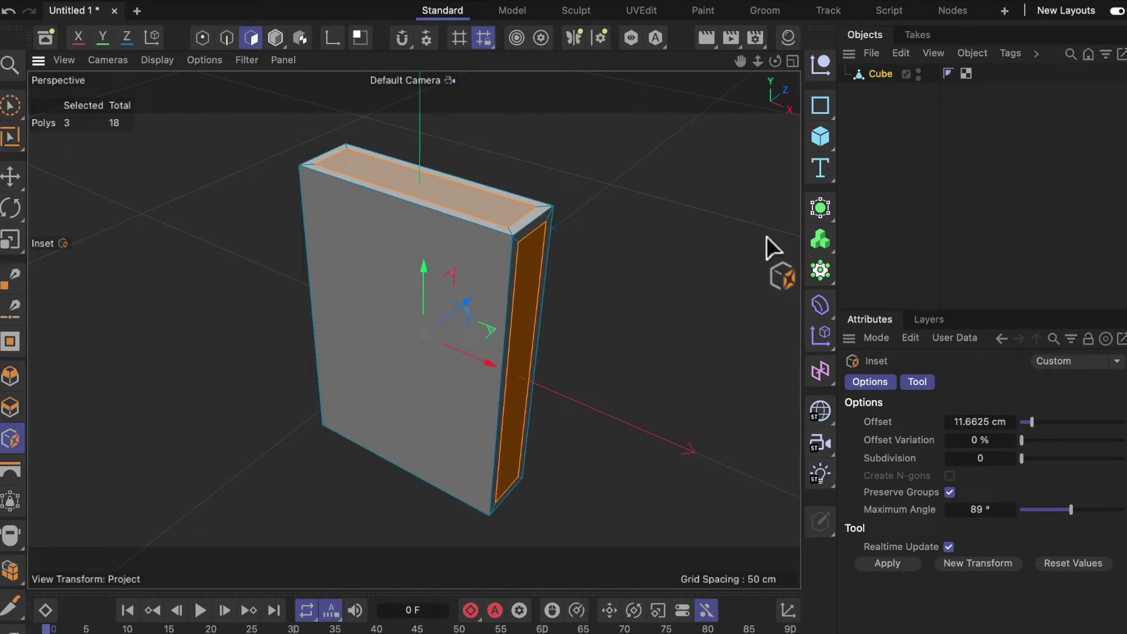
scroll(735, 285, up, 2)
scroll(688, 292, up, 2)
alt+drag(659, 221, 698, 282)
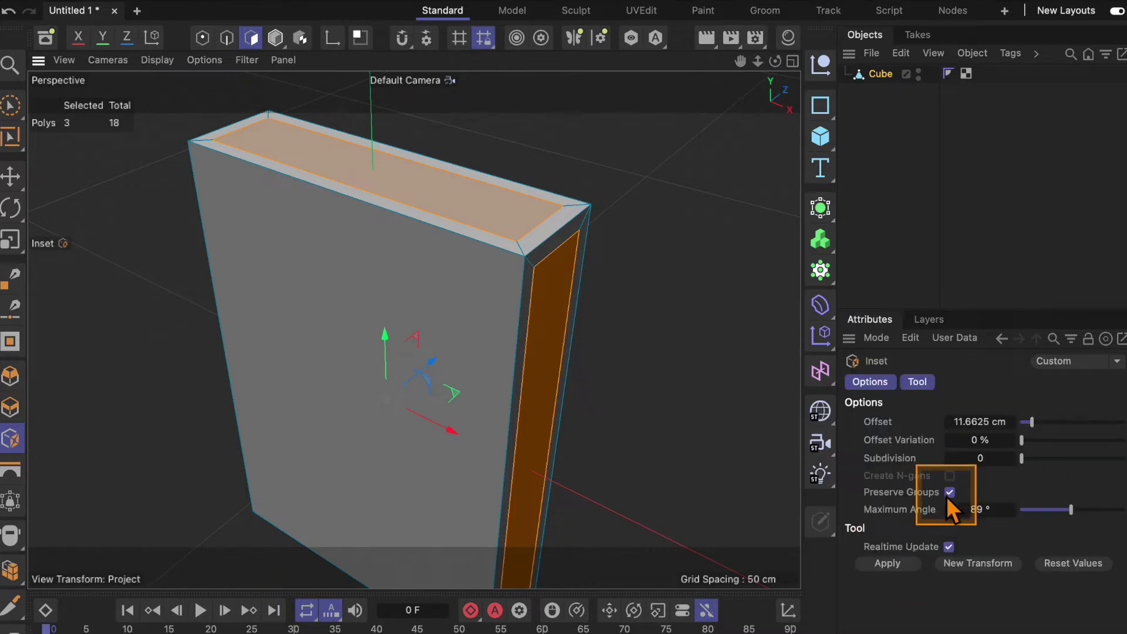
key(ctrl+z)
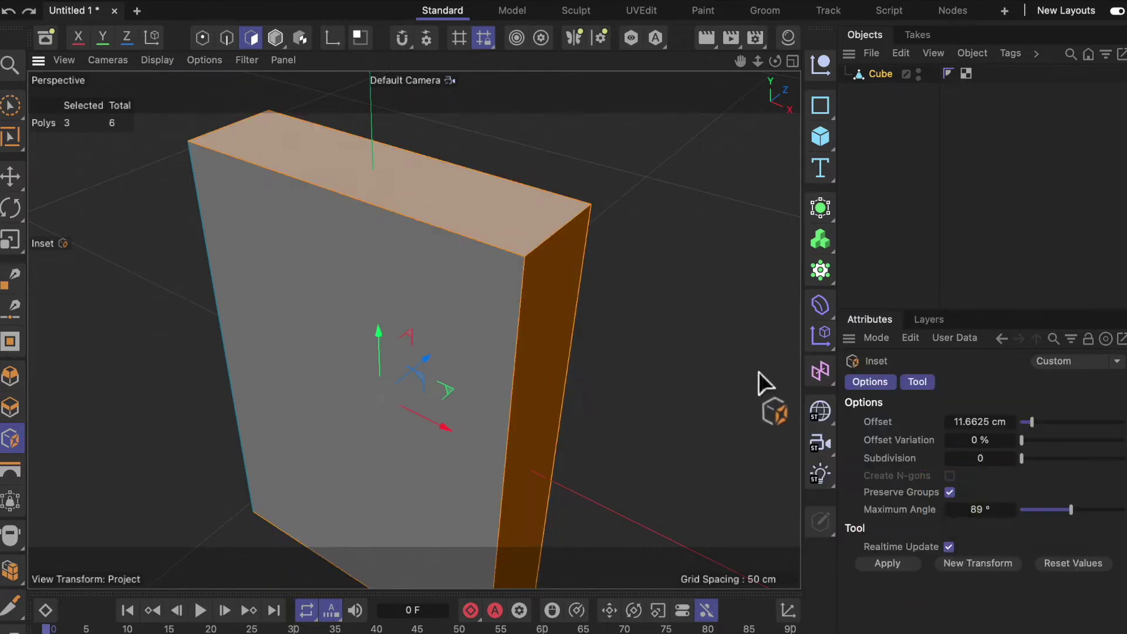
key(ctrl+y)
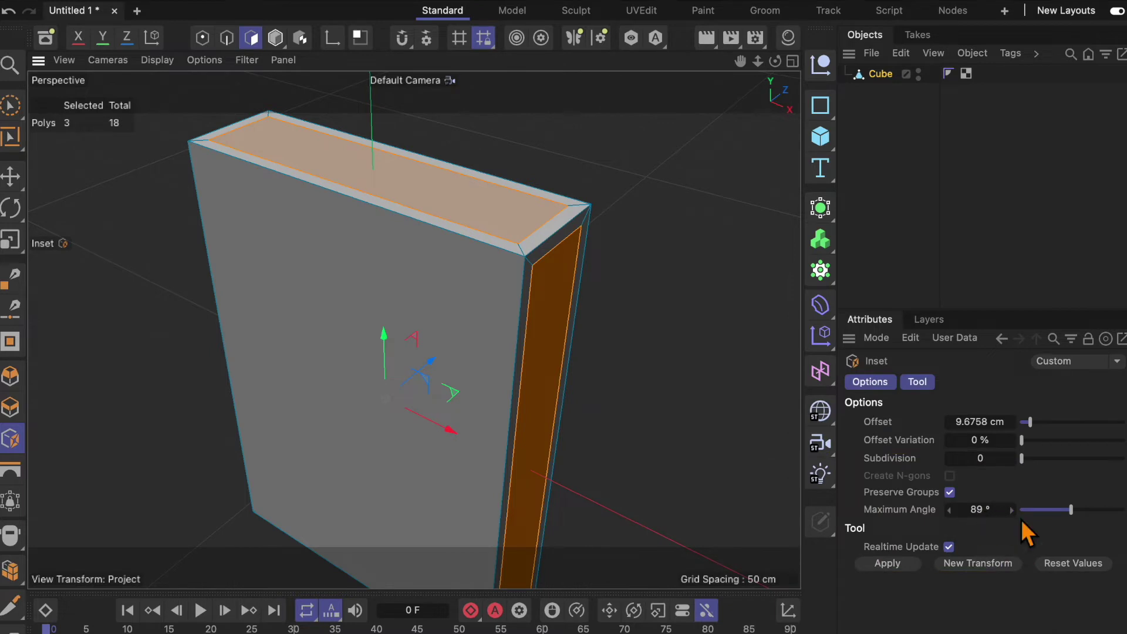
drag(1075, 512, 1085, 510)
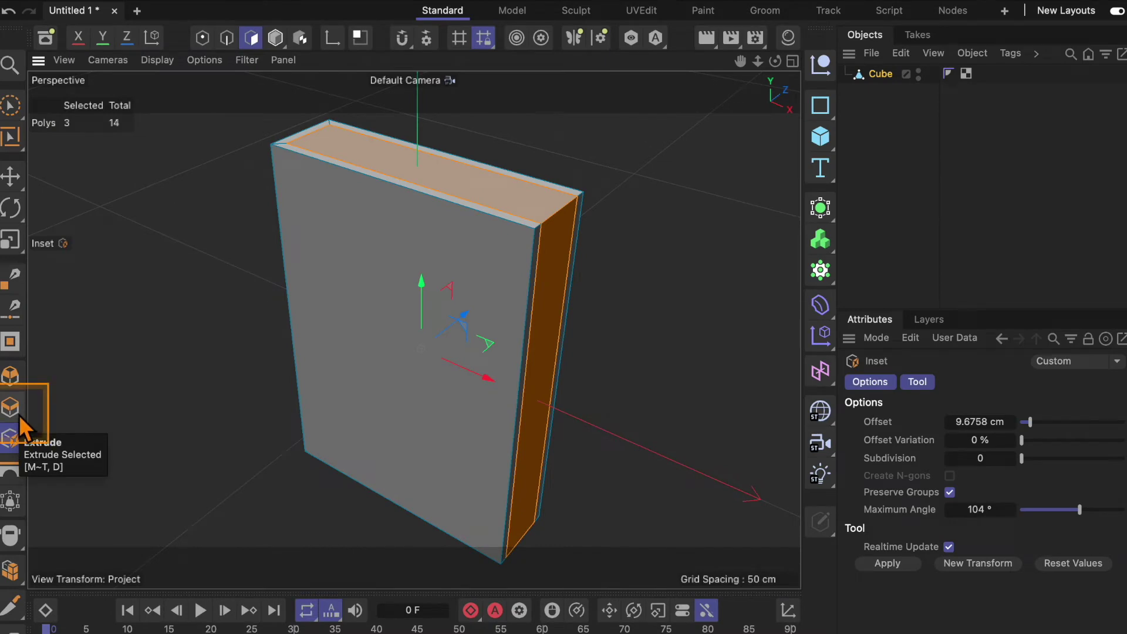
Step: Extrude the inset page faces inward to an offset of -8.1344 cm
click(20, 416)
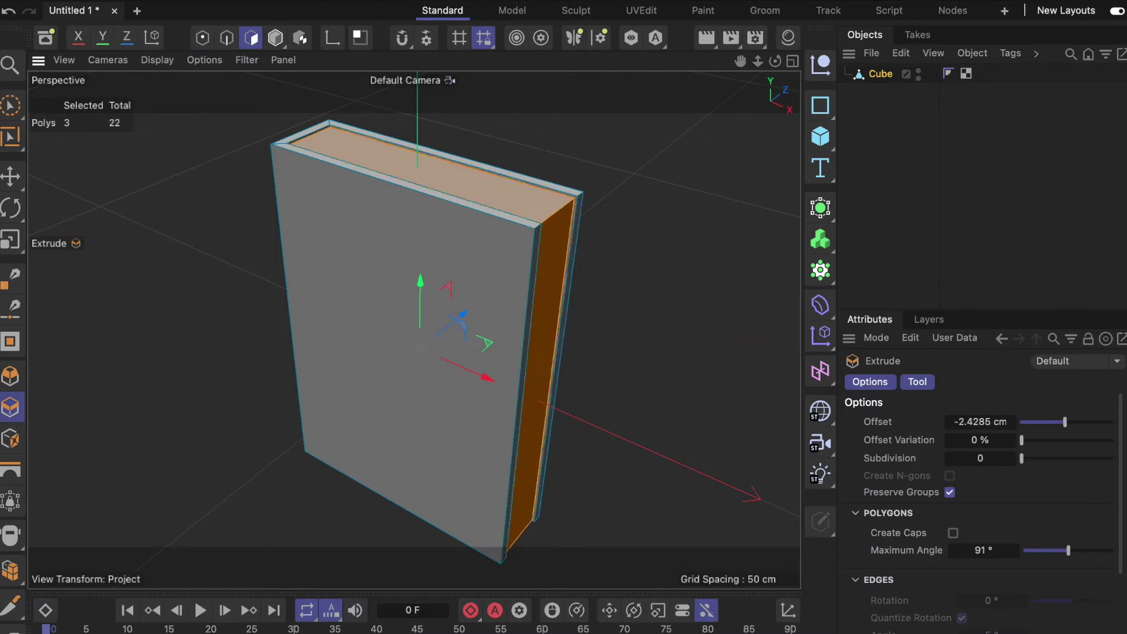
drag(731, 297, 633, 298)
alt+drag(674, 328, 727, 343)
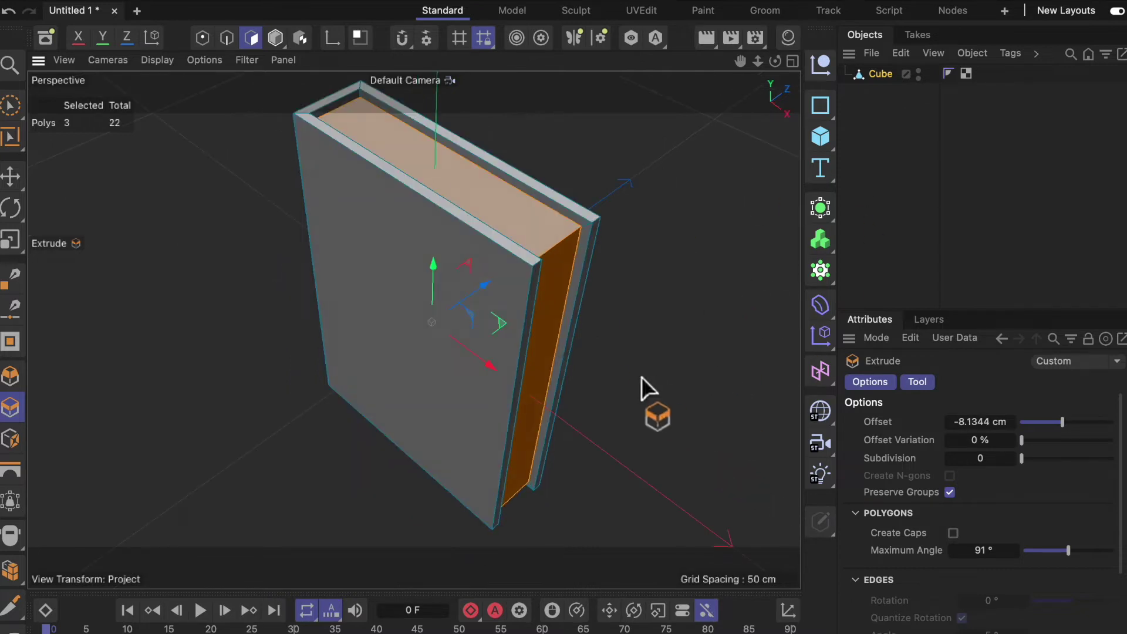
alt+drag(660, 332, 603, 341)
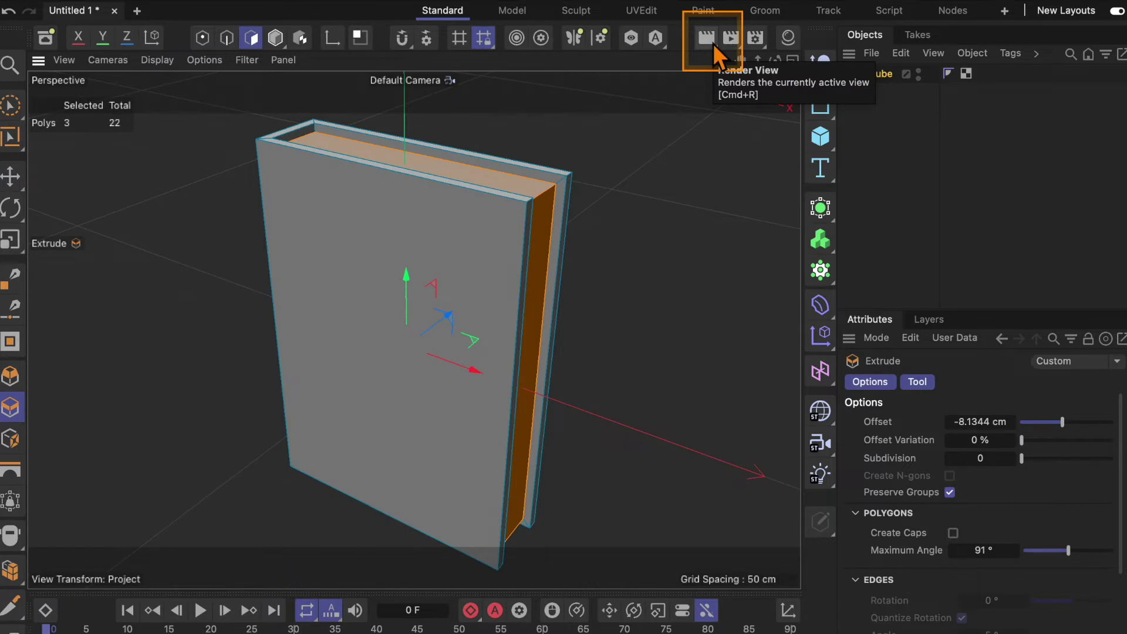
Step: Test-render the recessed-page book, then return to modelling in Edge mode with the Select menu
click(713, 44)
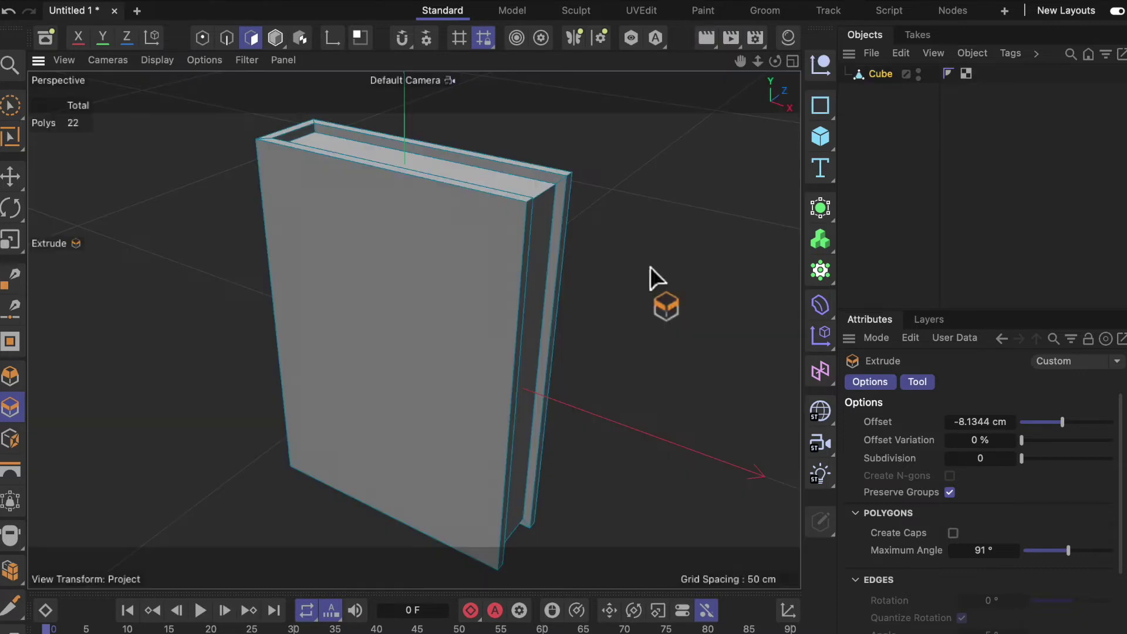
click(666, 241)
click(226, 40)
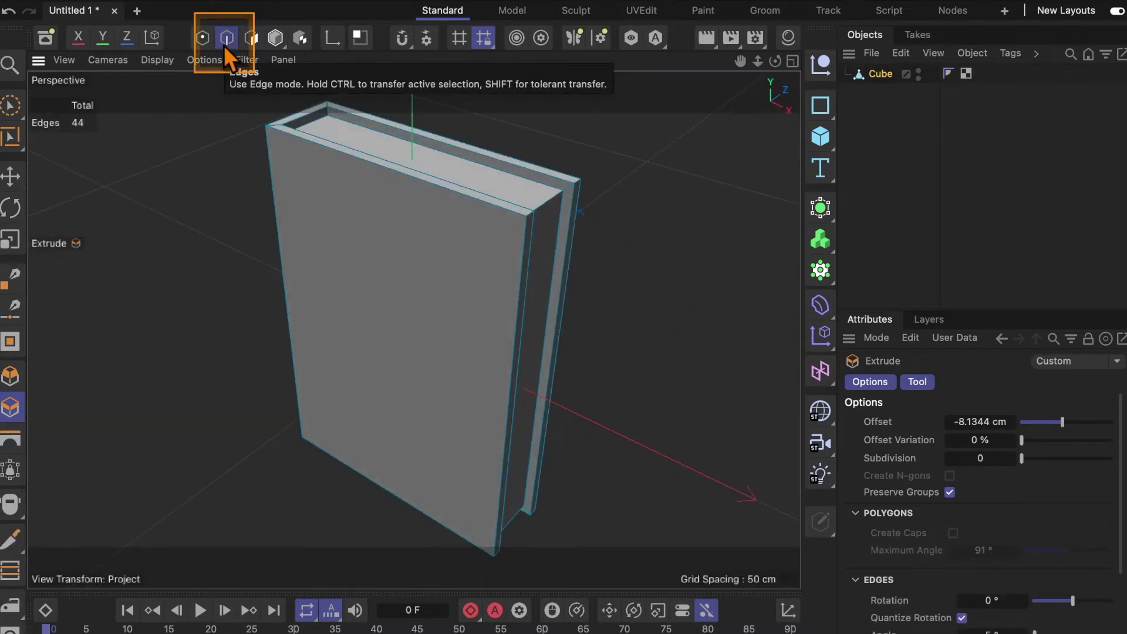
key(u)
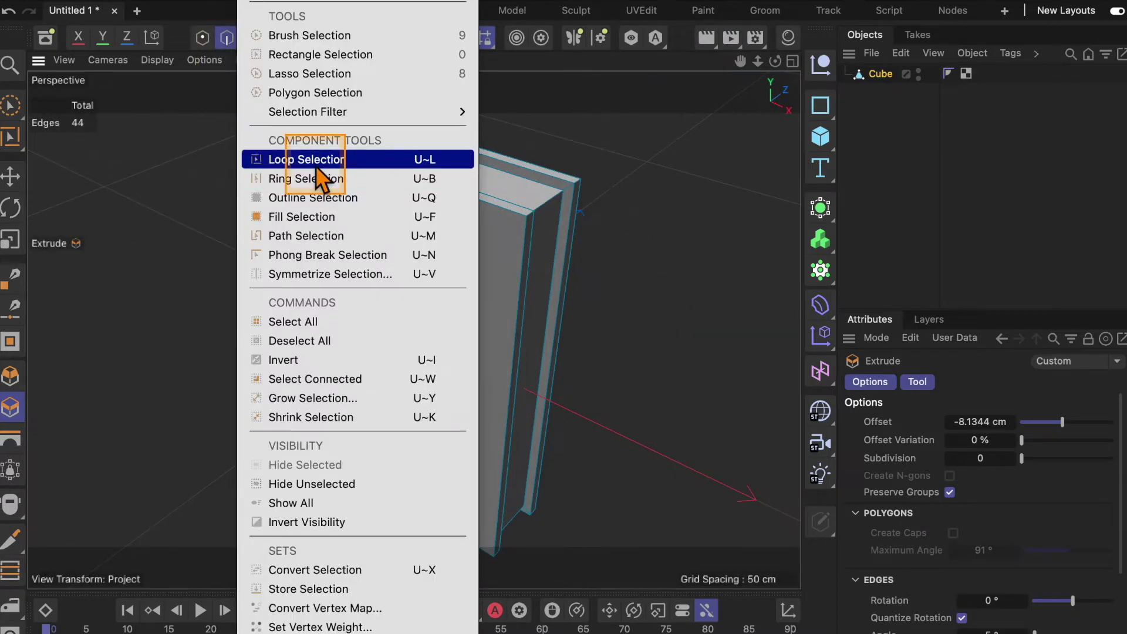
Step: Loop-select the edge loop running around the cover rim
click(404, 165)
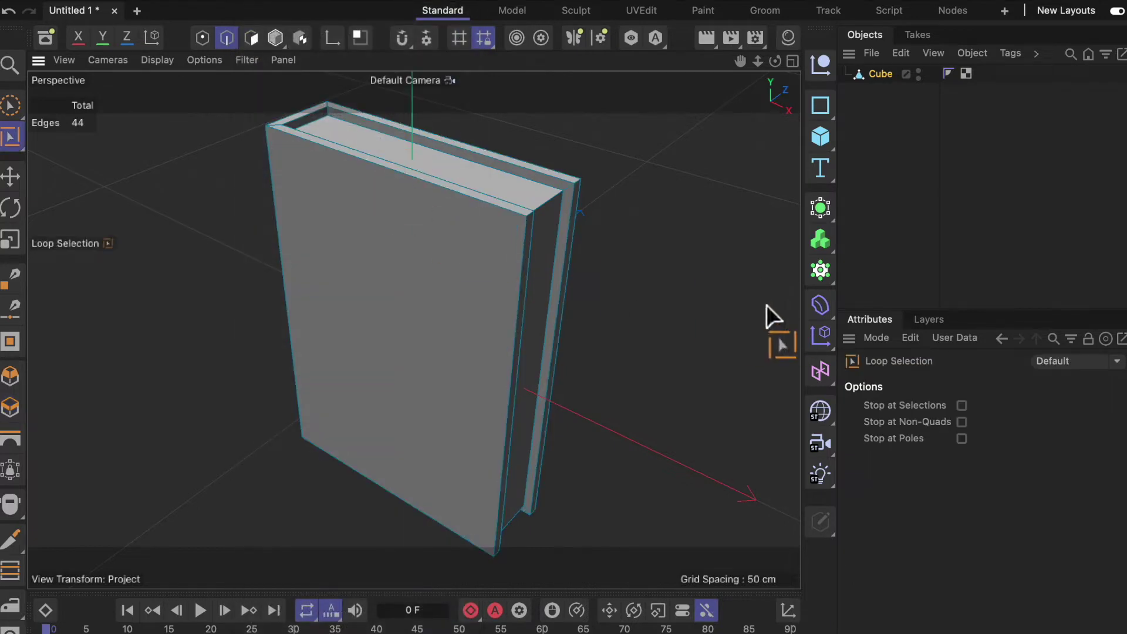
alt+drag(635, 273, 640, 284)
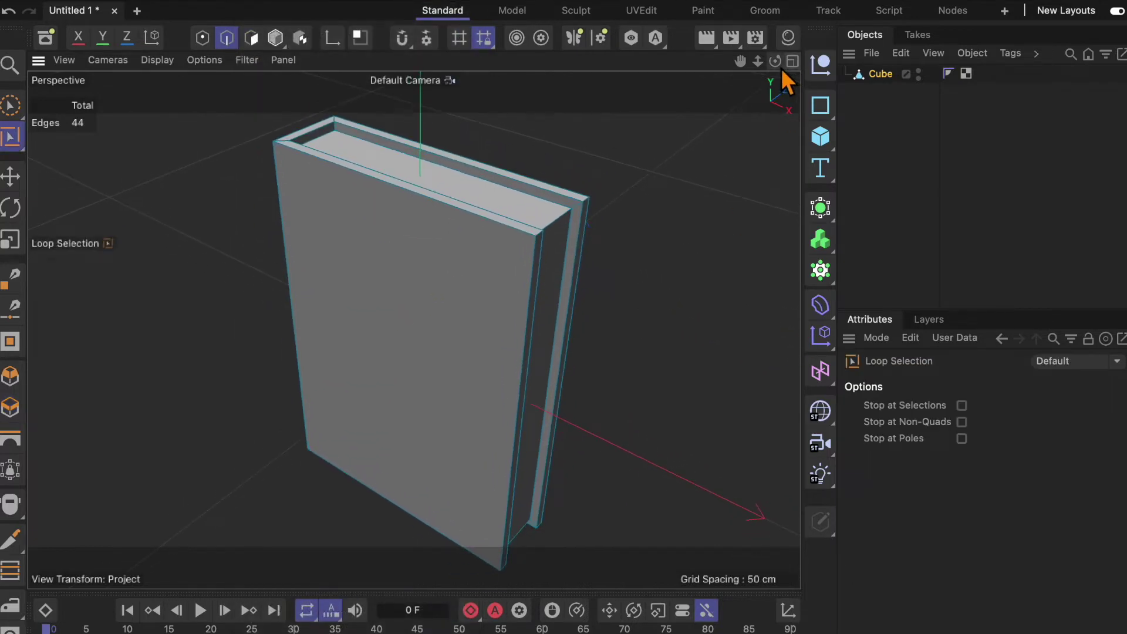
drag(775, 61, 757, 63)
alt+drag(590, 471, 646, 409)
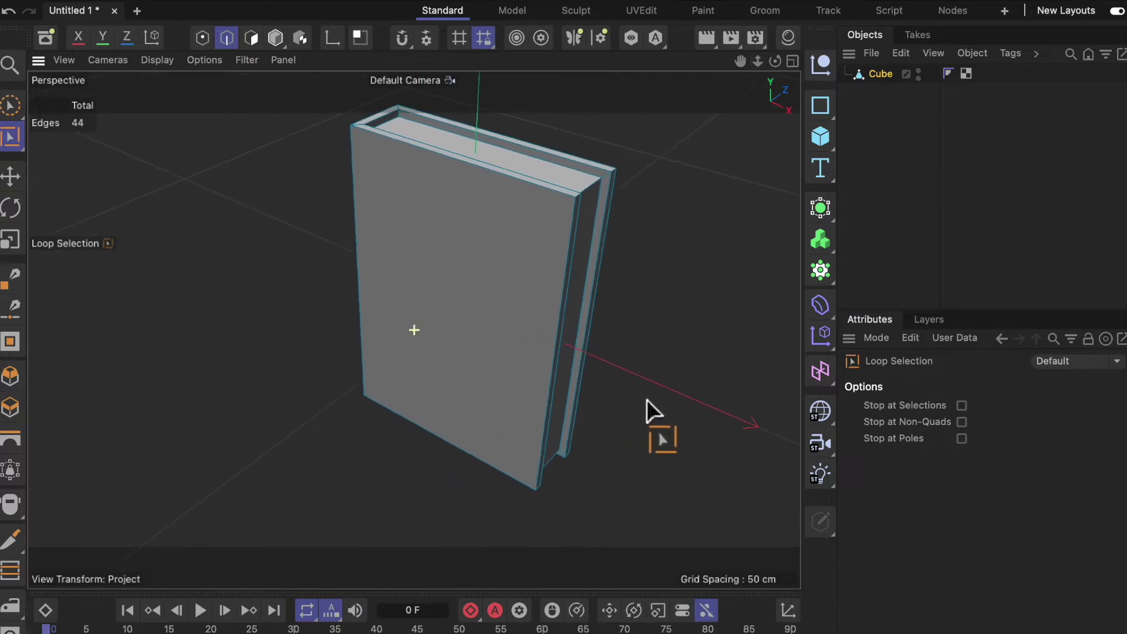
mouse_move(611, 273)
alt+mouse_down()
mouse_move(646, 309)
mouse_move(600, 178)
mouse_move(651, 173)
mouse_move(482, 242)
alt+mouse_up()
key(space)
key(u)
key(l)
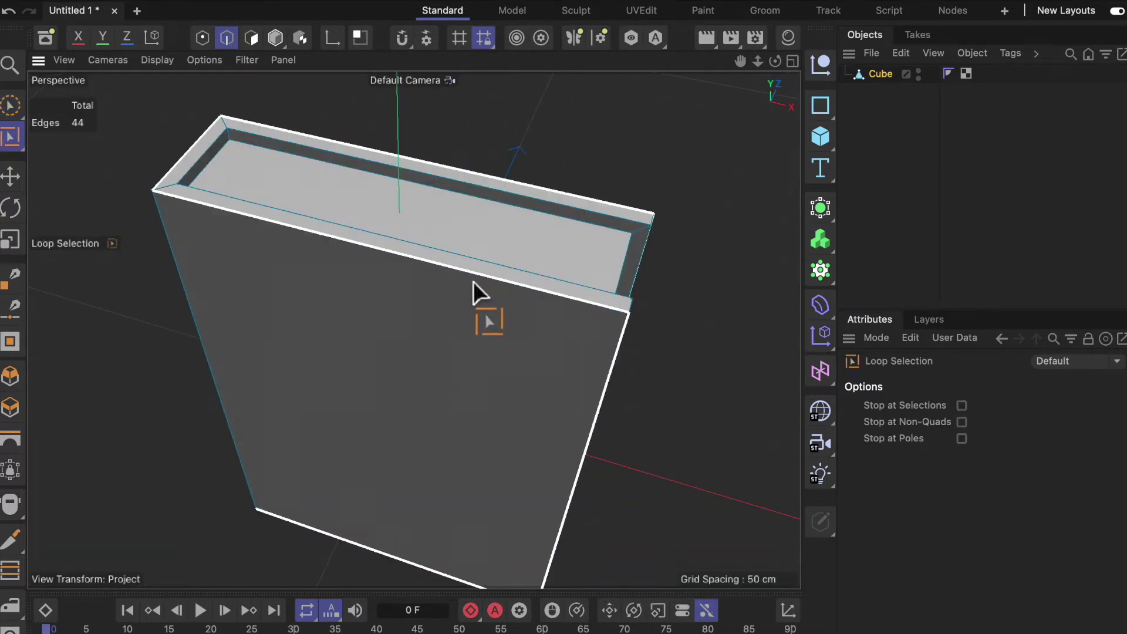
click(473, 281)
mouse_move(473, 282)
alt+mouse_down()
mouse_move(414, 330)
mouse_move(687, 297)
mouse_move(728, 202)
alt+mouse_up()
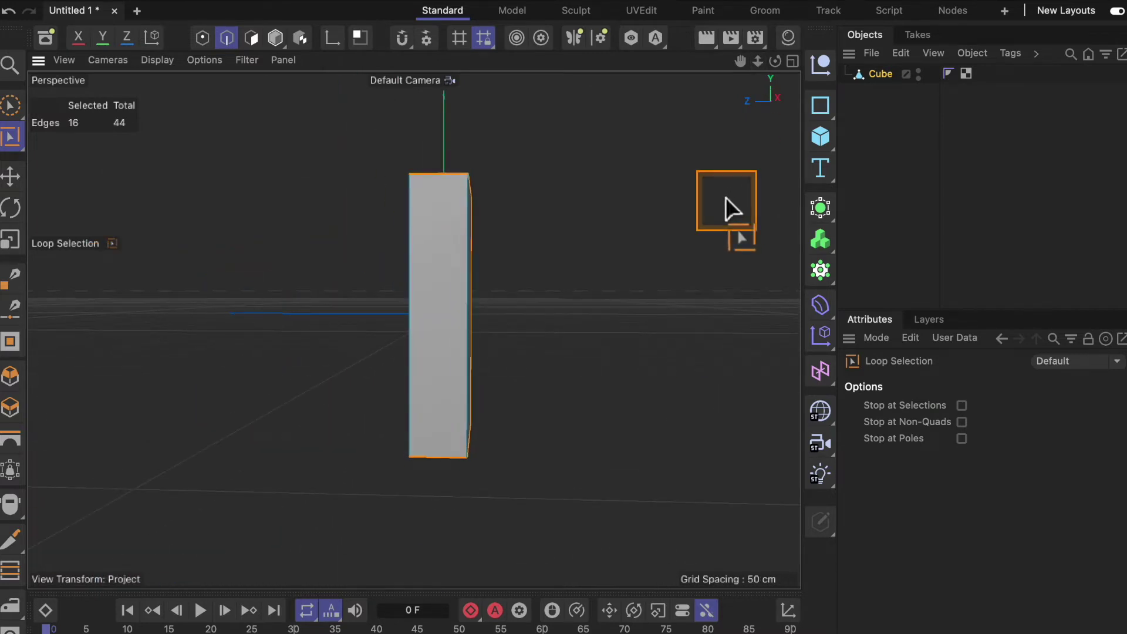
Step: Add the vertical corner edges with Brush Selection, reaching 22 selected edges
key(9)
mouse_move(1016, 332)
alt+mouse_down()
mouse_move(1027, 448)
mouse_move(1092, 428)
alt+mouse_up()
click(657, 498)
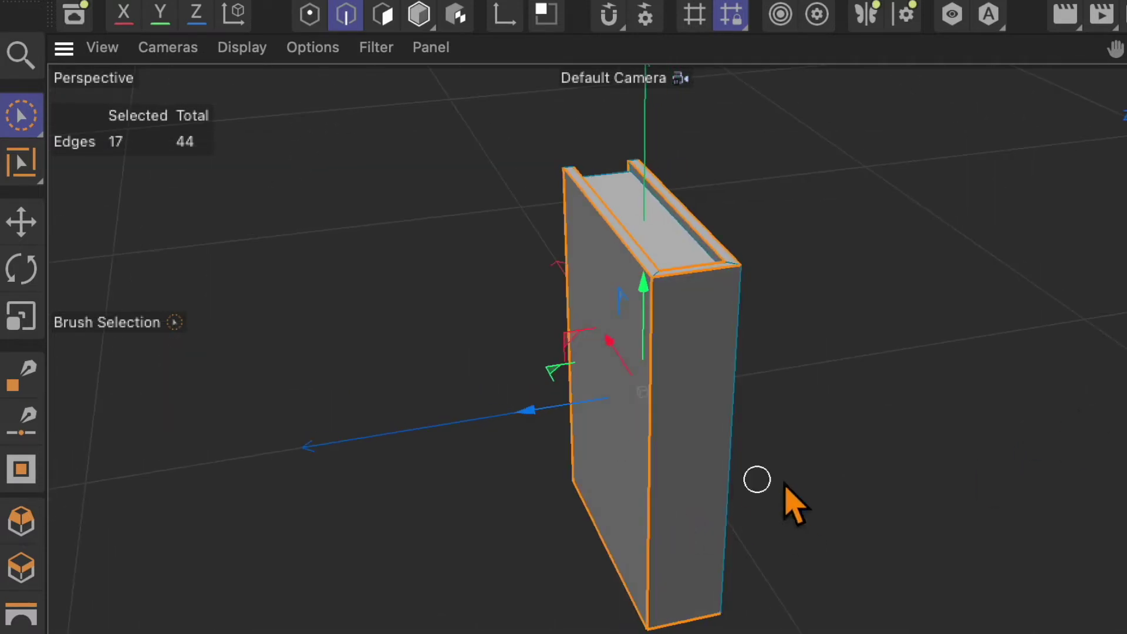
click(737, 475)
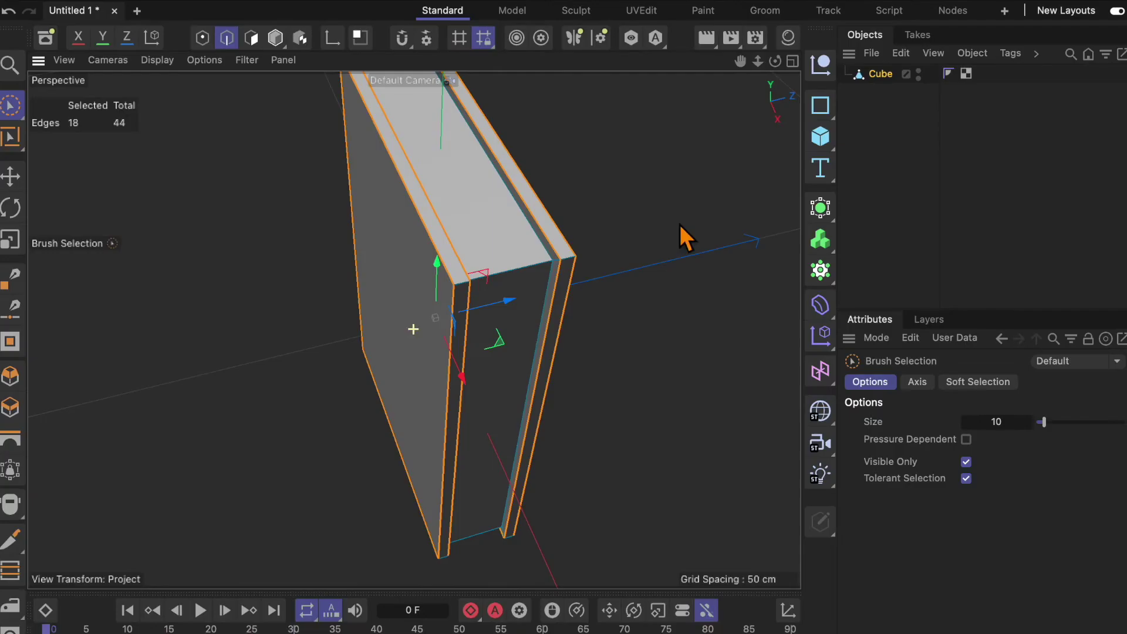
click(415, 307)
alt+drag(422, 311, 616, 414)
click(615, 413)
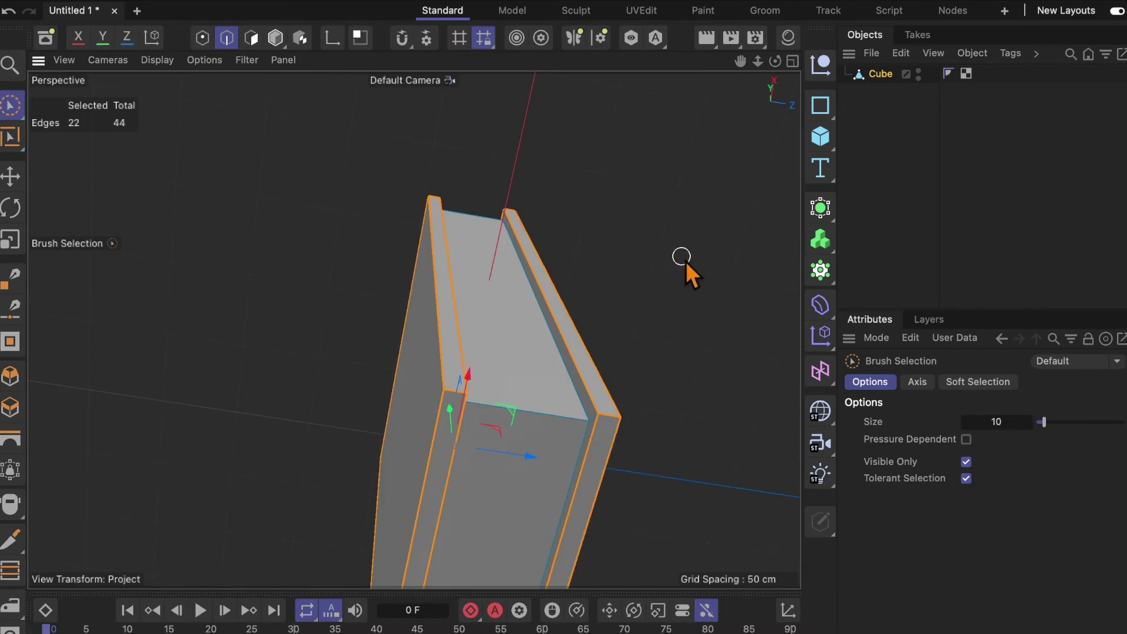
mouse_move(684, 261)
alt+mouse_down()
mouse_move(744, 502)
mouse_move(647, 332)
alt+mouse_up()
Step: Bevel the rim edges to 1.9777 cm with 2 subdivisions, render, and select the spine face
key(m)
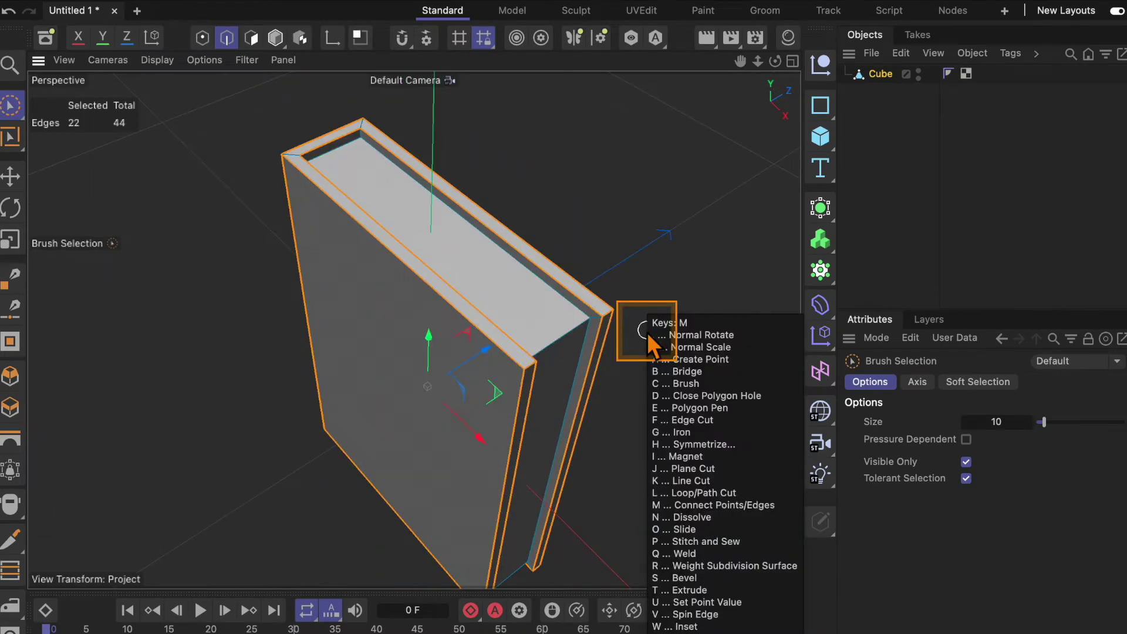
key(s)
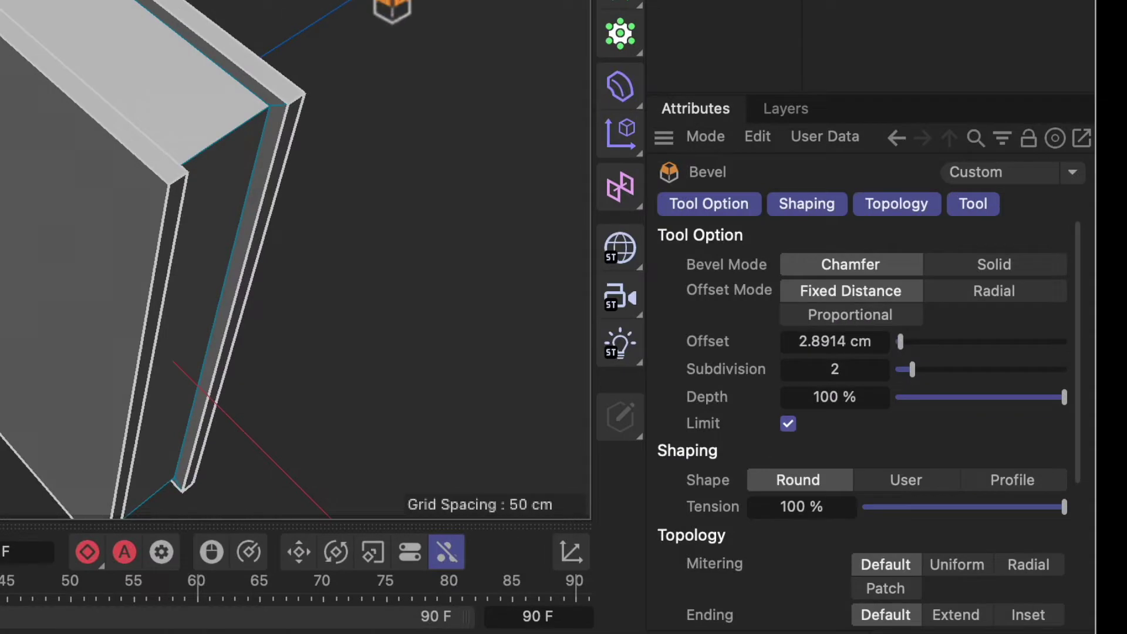
drag(622, 216, 581, 217)
mouse_move(411, 264)
mouse_down()
mouse_move(463, 264)
mouse_move(446, 264)
mouse_up()
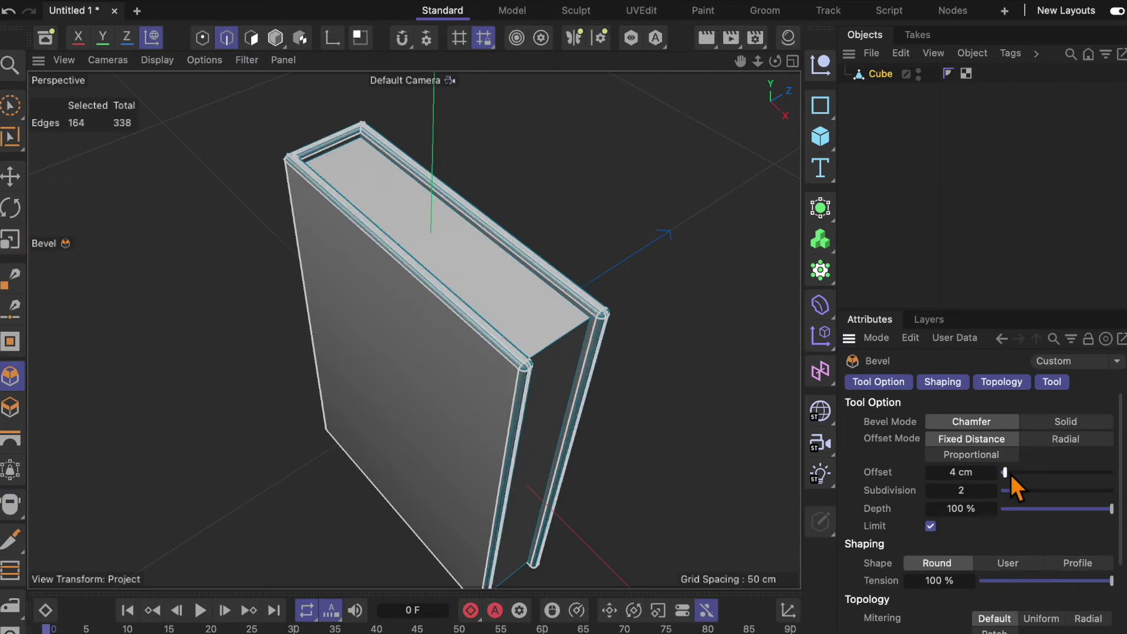
drag(1009, 474, 1004, 474)
click(707, 39)
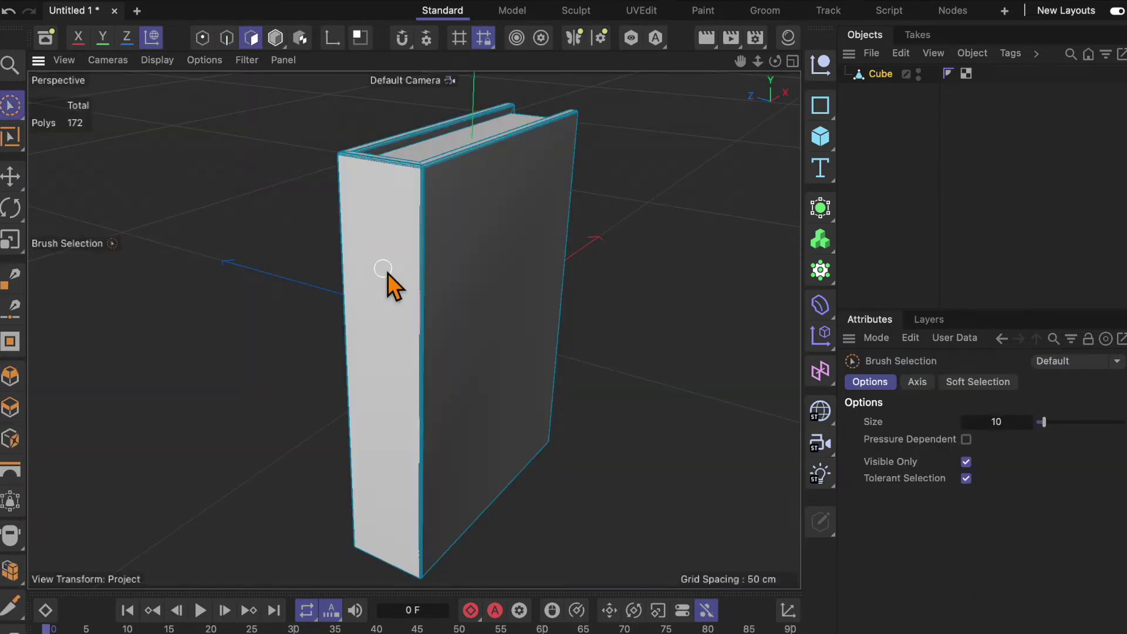
click(382, 273)
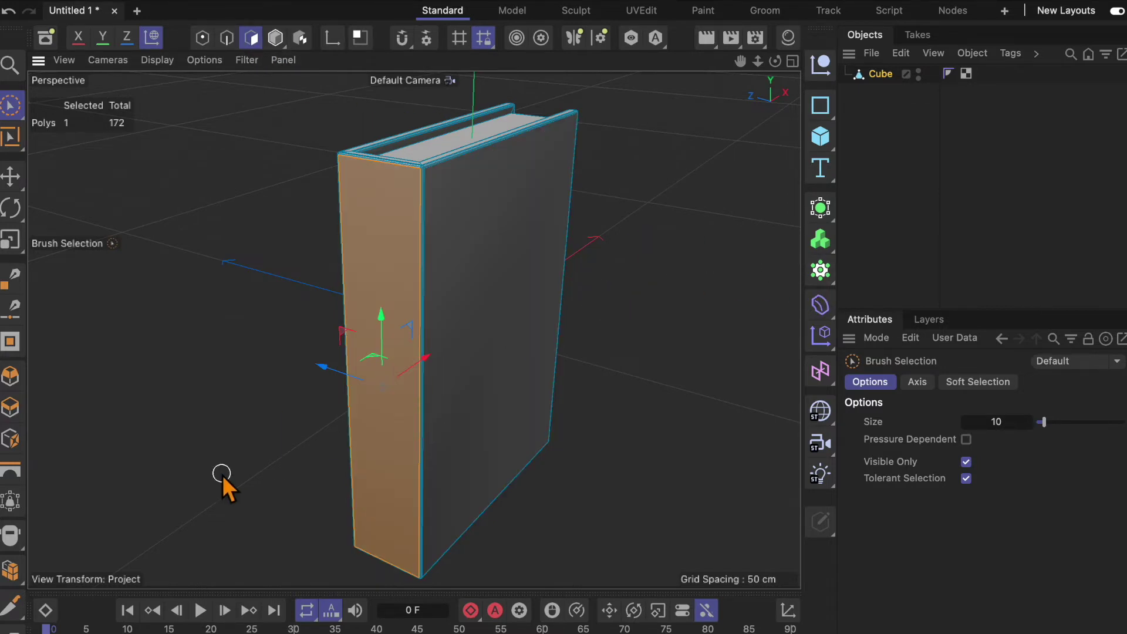
Step: Bevel the spine face outward with 3.225 cm offset and extrusion, then deselect it
click(11, 376)
drag(673, 198, 672, 198)
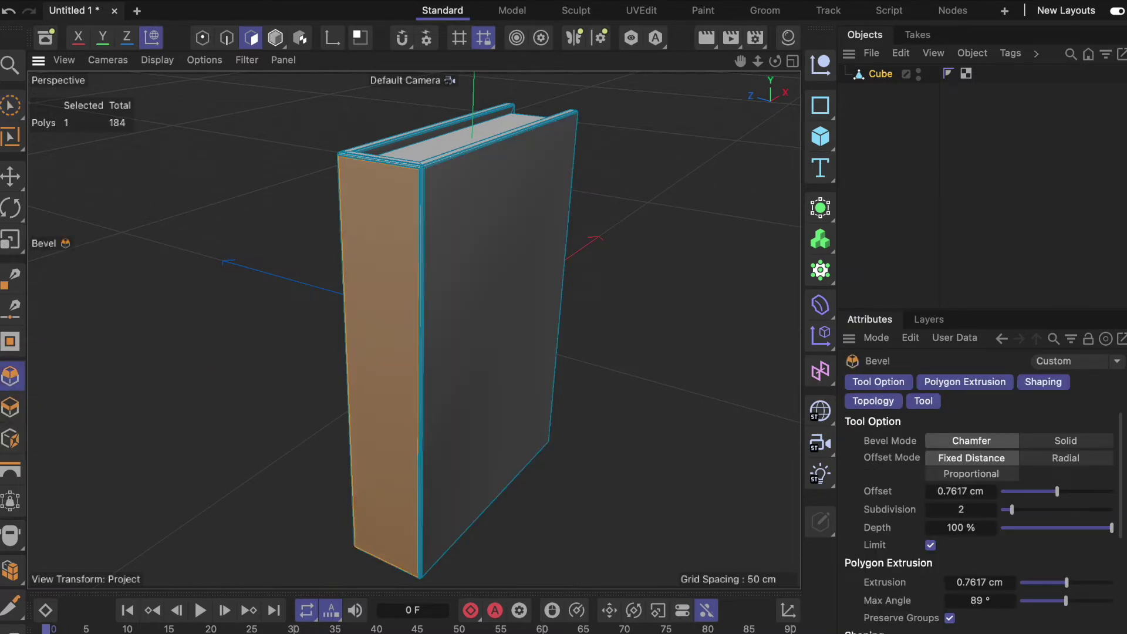
key(ctrl+z)
click(10, 376)
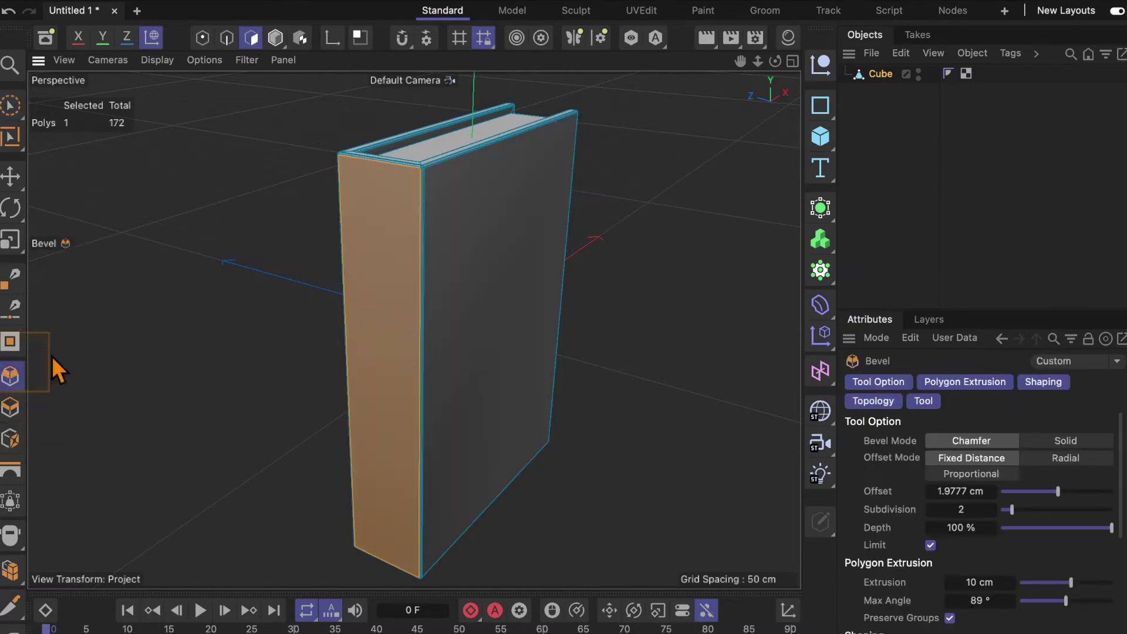
drag(672, 198, 745, 199)
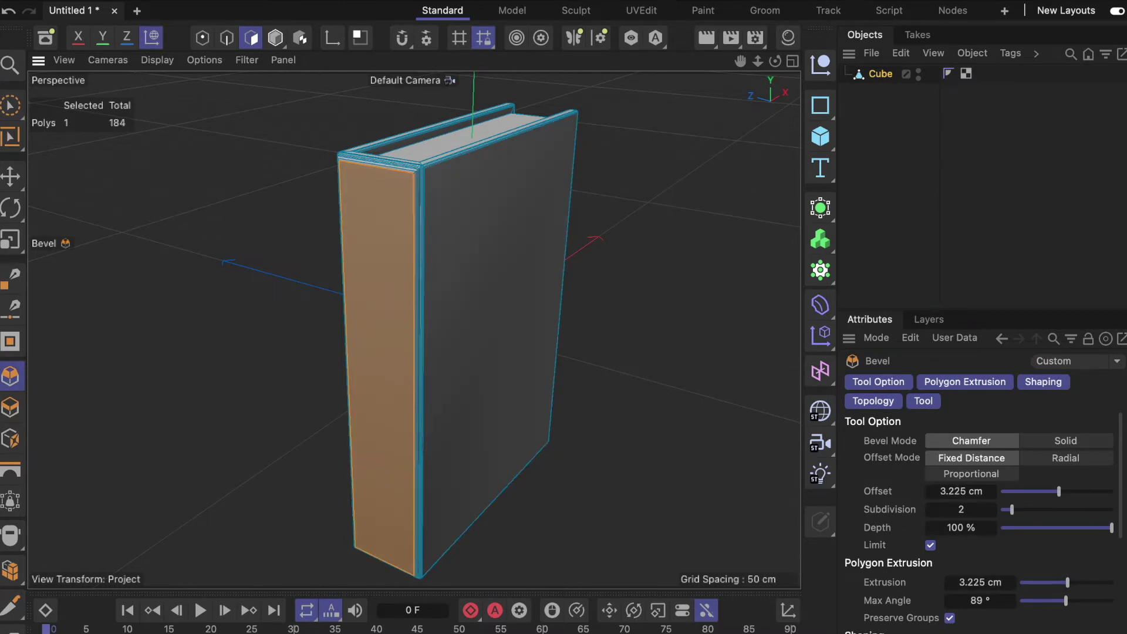
alt+drag(587, 309, 473, 305)
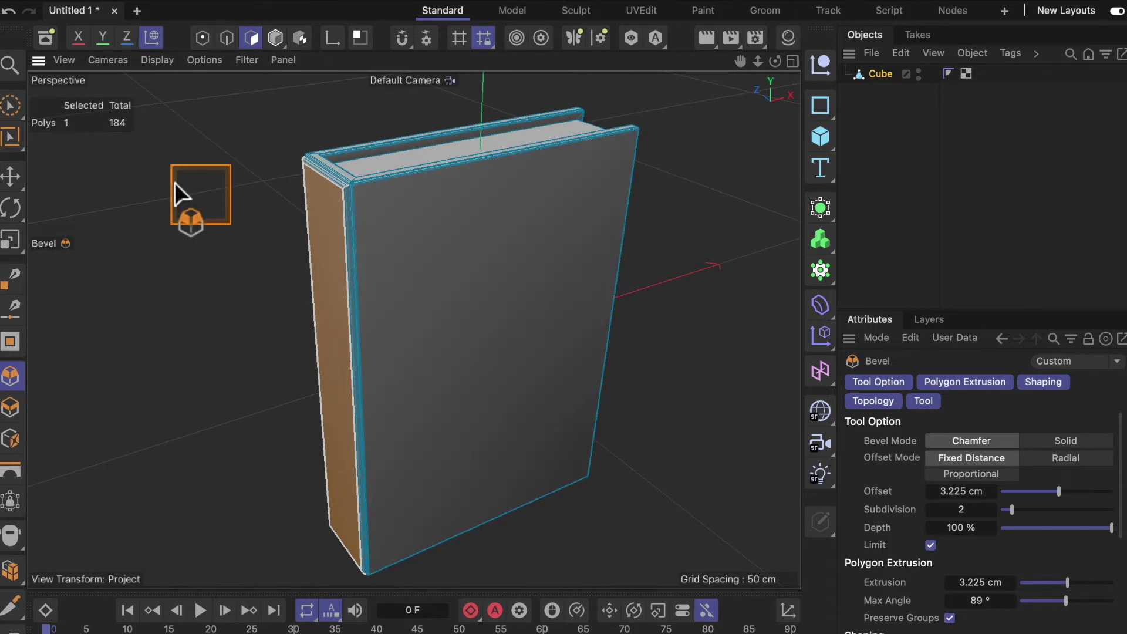
click(11, 109)
click(104, 218)
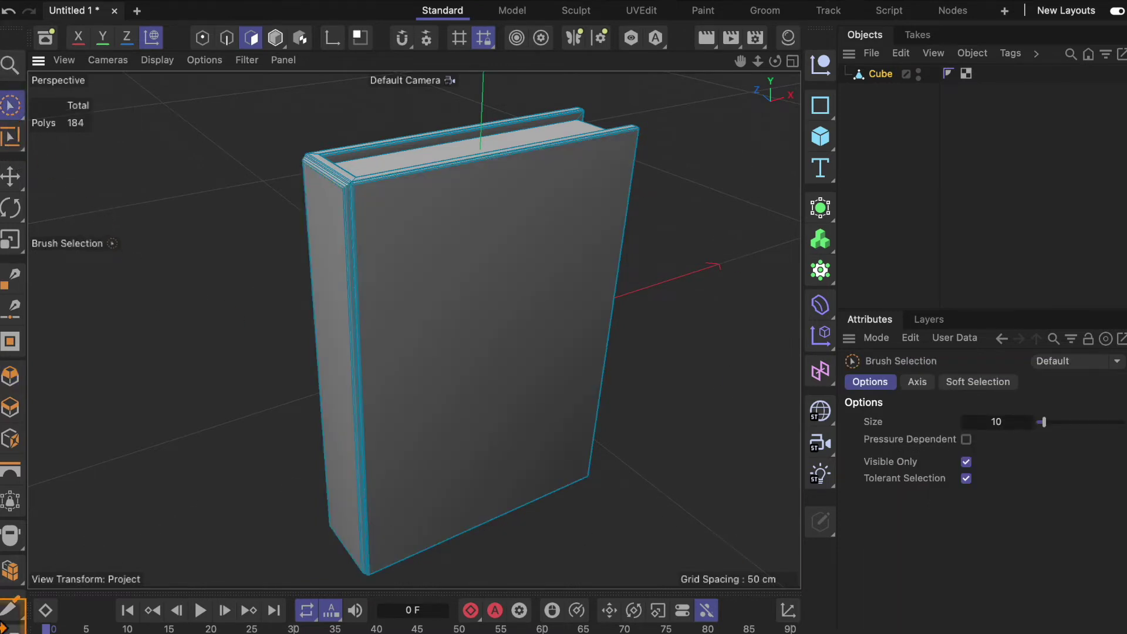
Step: Inset the front cover face about 17.2 cm to form a border
click(528, 368)
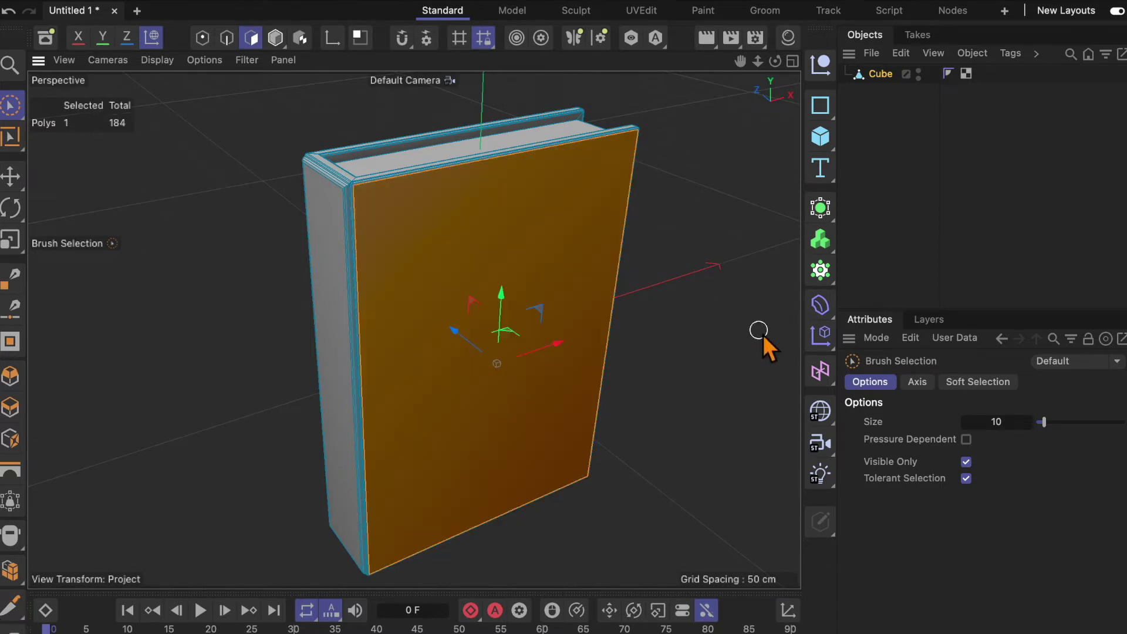
key(i)
drag(671, 225, 728, 226)
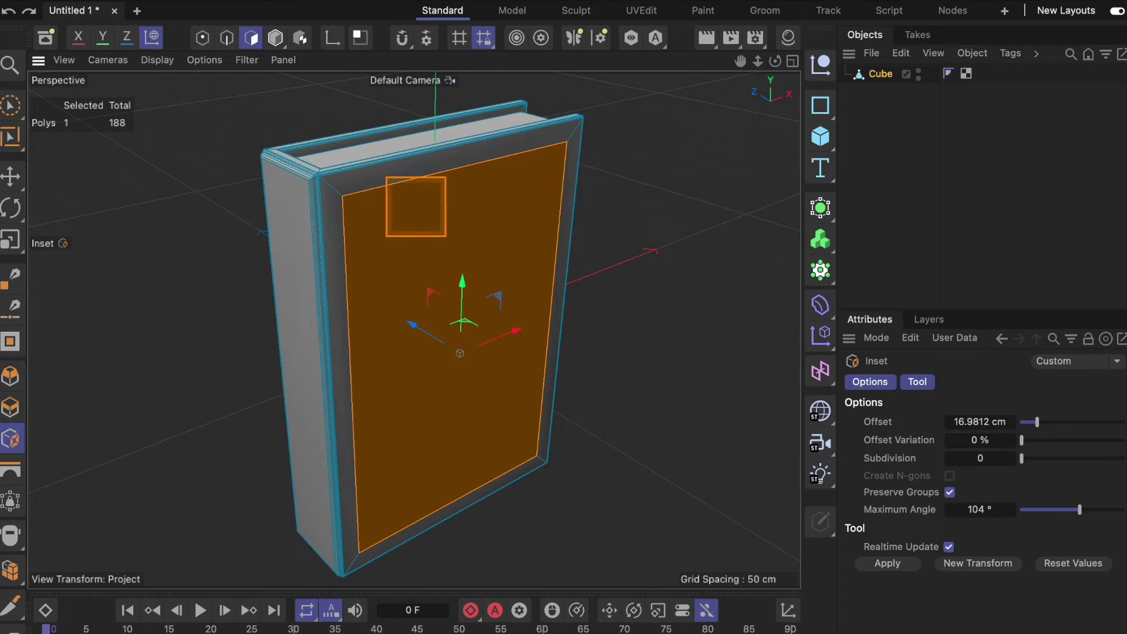
drag(728, 226, 733, 225)
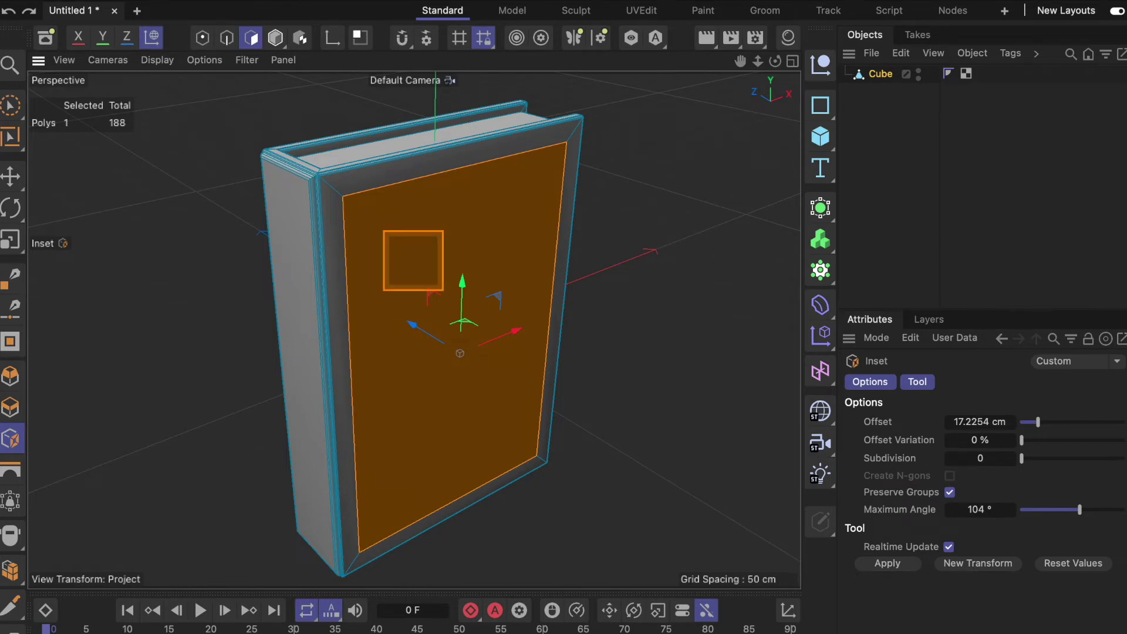
alt+drag(735, 254, 707, 245)
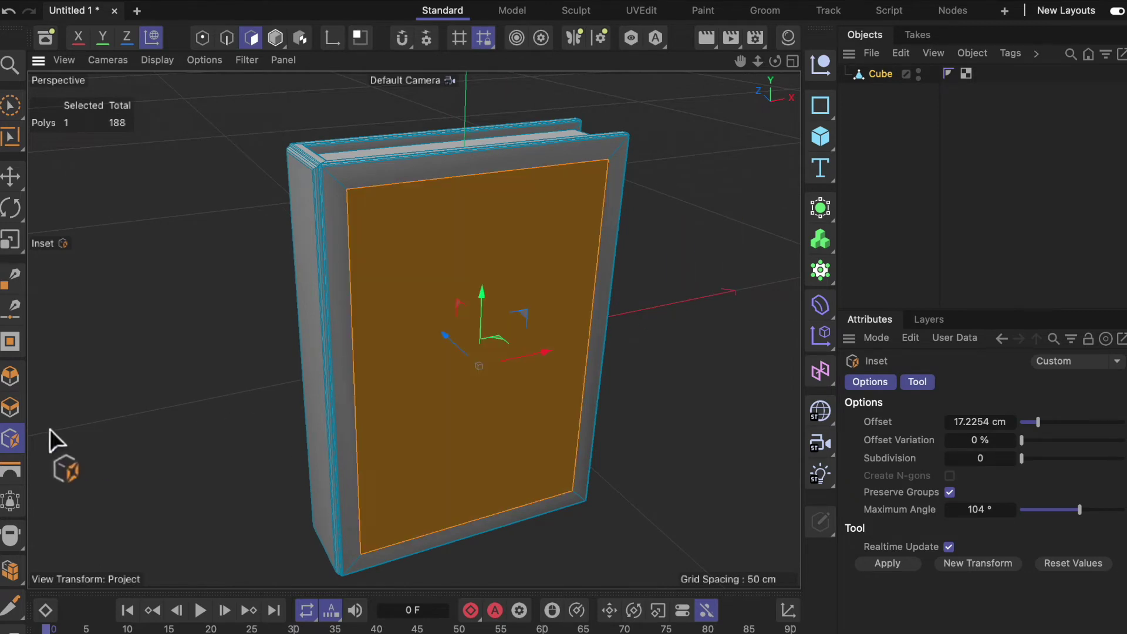
Step: Bevel the inset panel outward about 3.08 cm to raise its rim
click(19, 381)
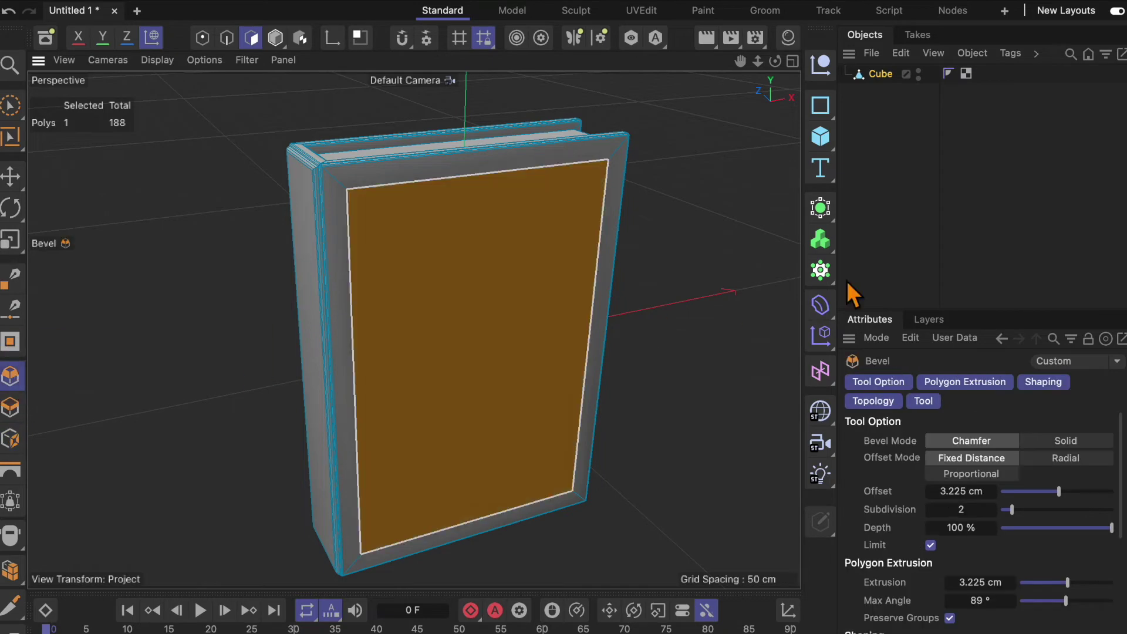
mouse_move(413, 329)
mouse_down()
mouse_move(671, 255)
mouse_move(672, 328)
mouse_up()
key(9)
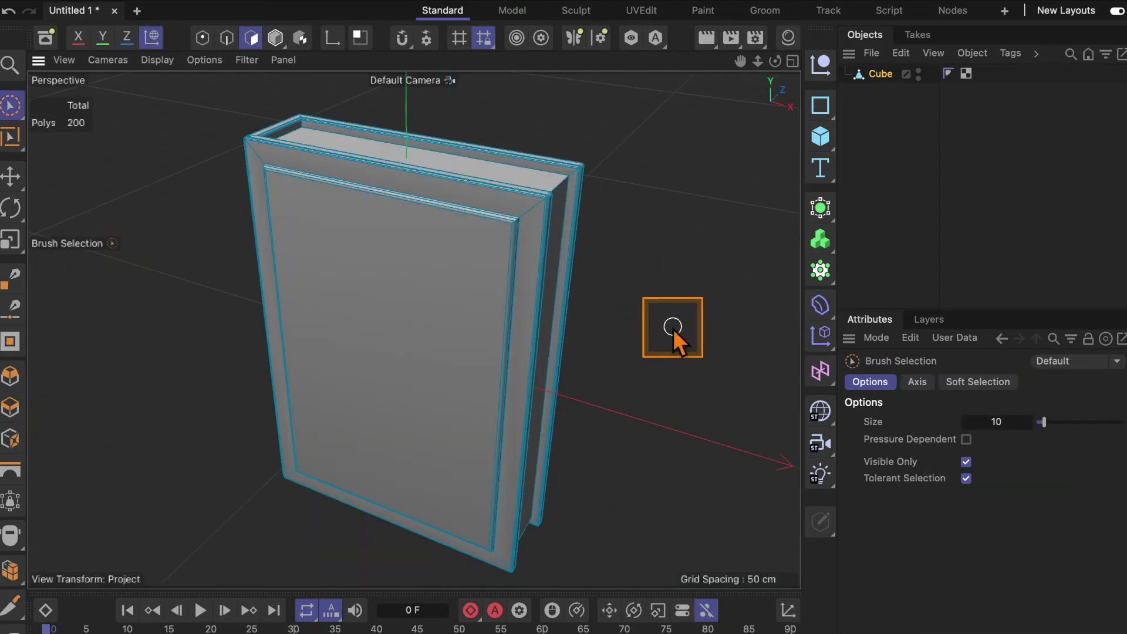
Step: Rename the Cube object to Book01
double_click(885, 73)
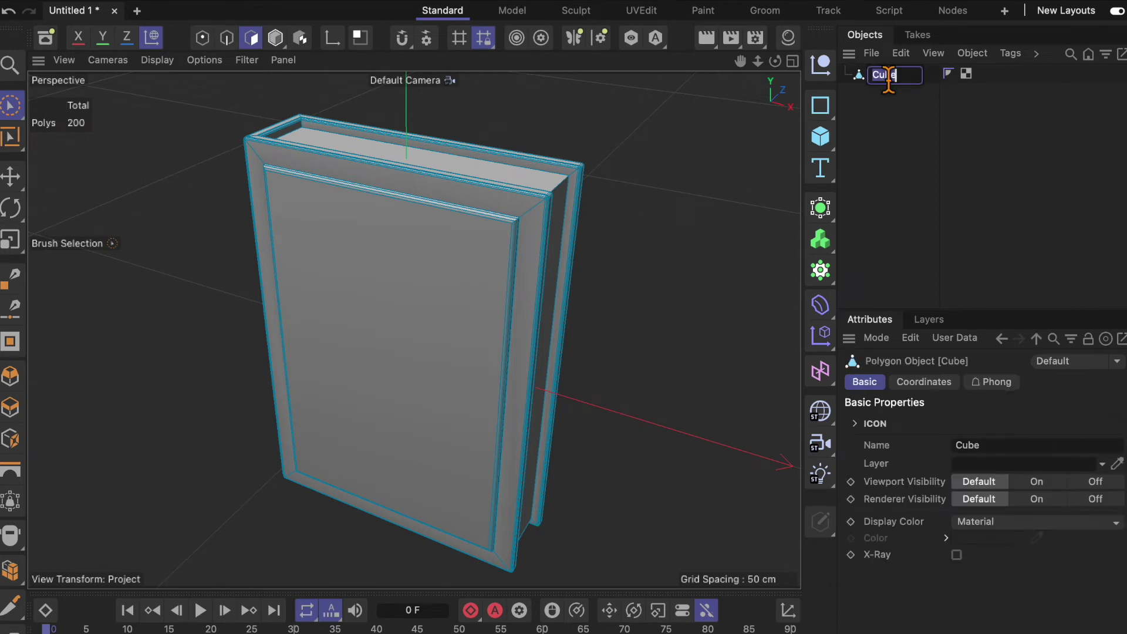
text(Book01)
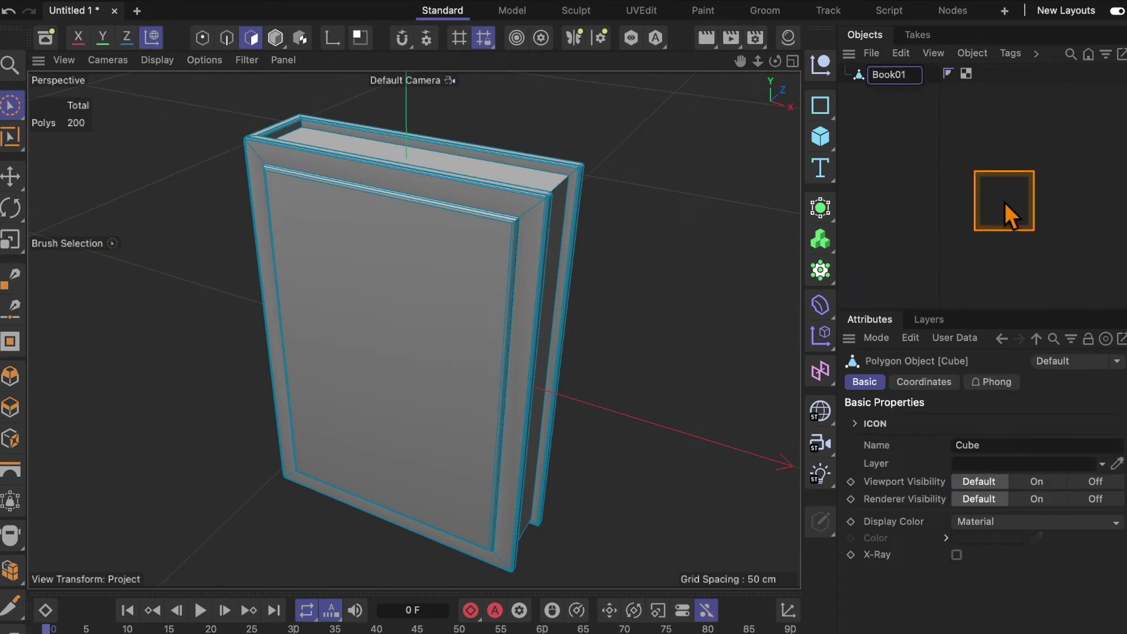
key(Return)
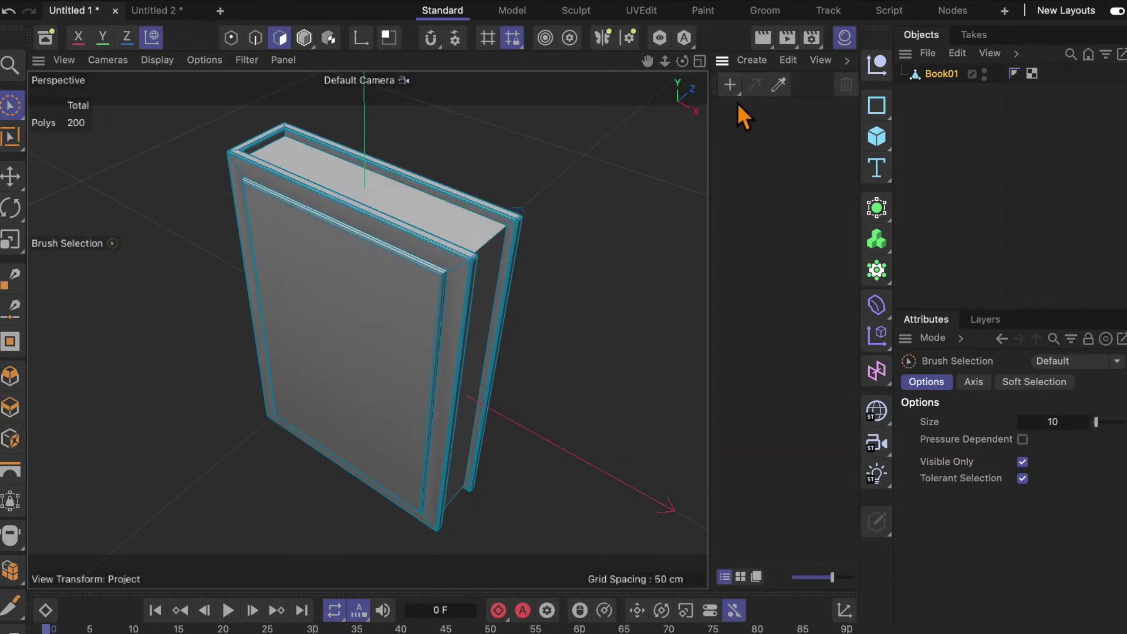
Step: Create a dark green material named BookBody, then add a second default material
click(730, 86)
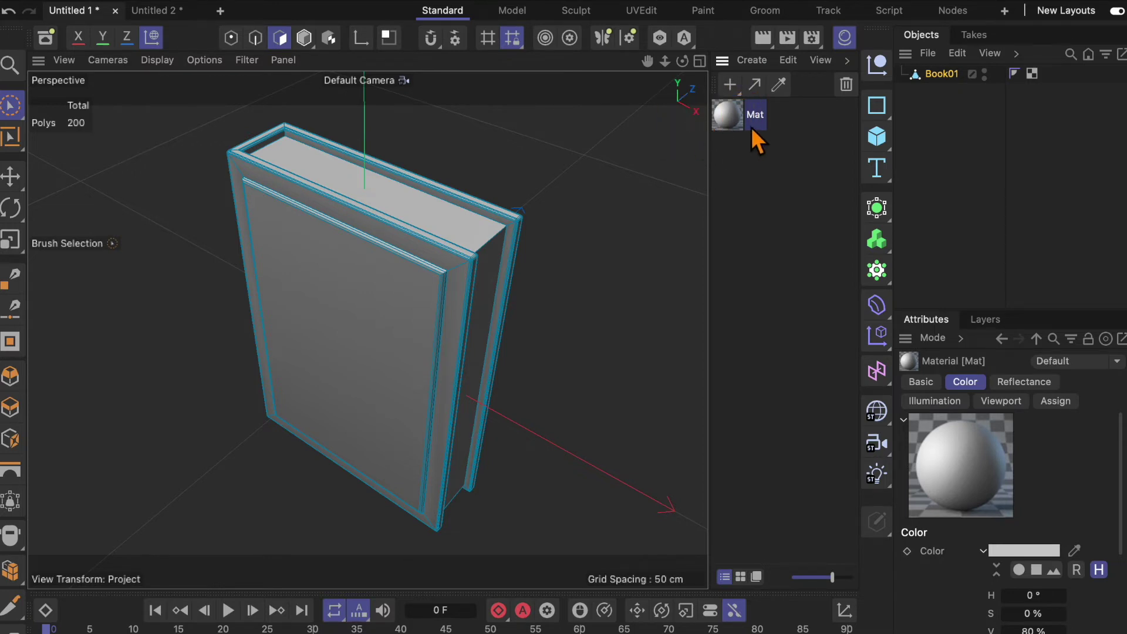
double_click(732, 115)
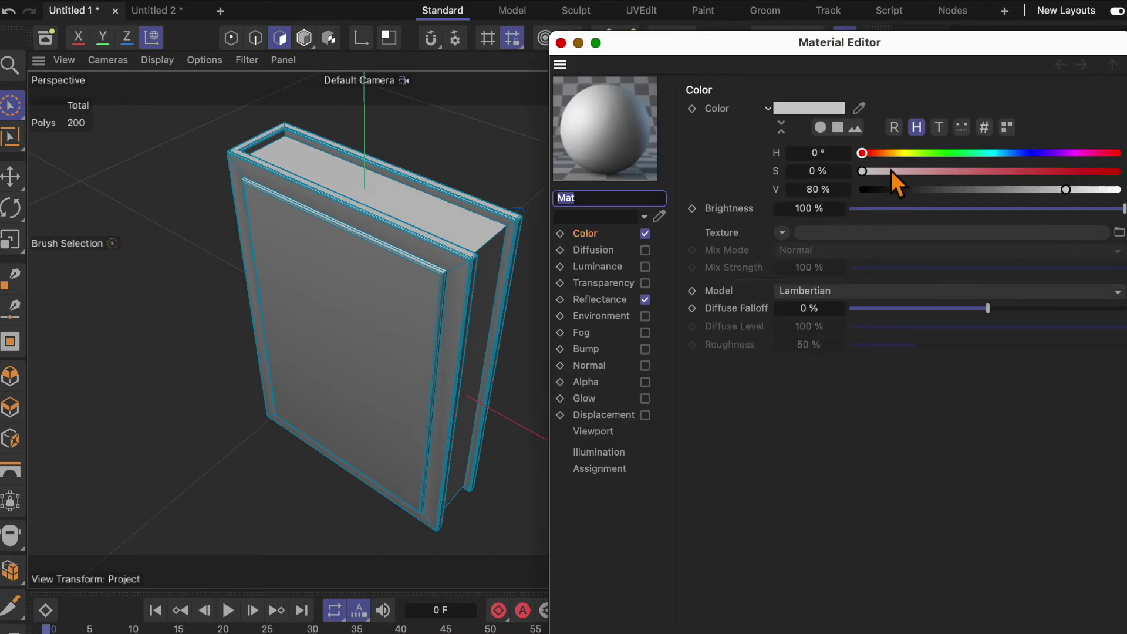
drag(759, 309, 717, 299)
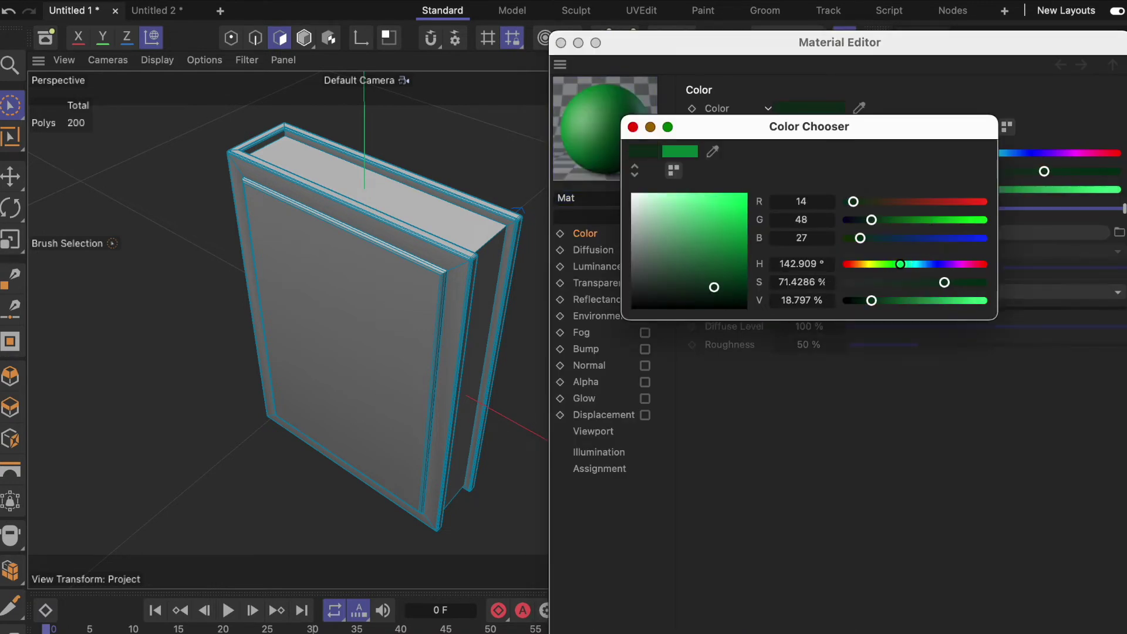
click(561, 43)
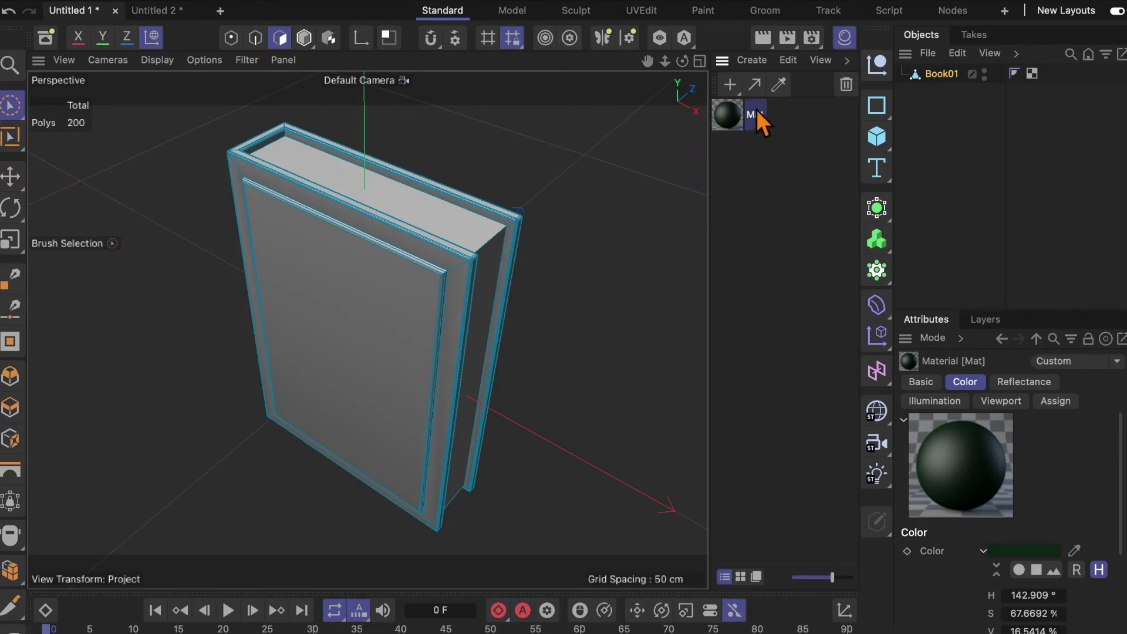
double_click(756, 115)
text(BookBody)
key(Return)
click(735, 86)
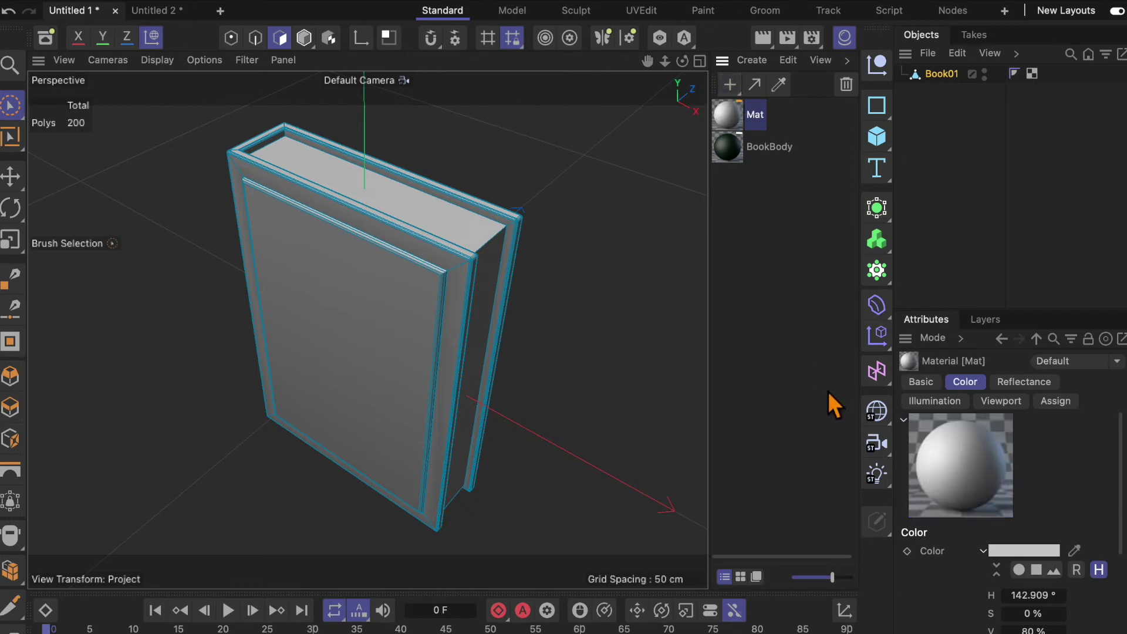
Step: Give the second material a cream colour and name it Paper
double_click(738, 115)
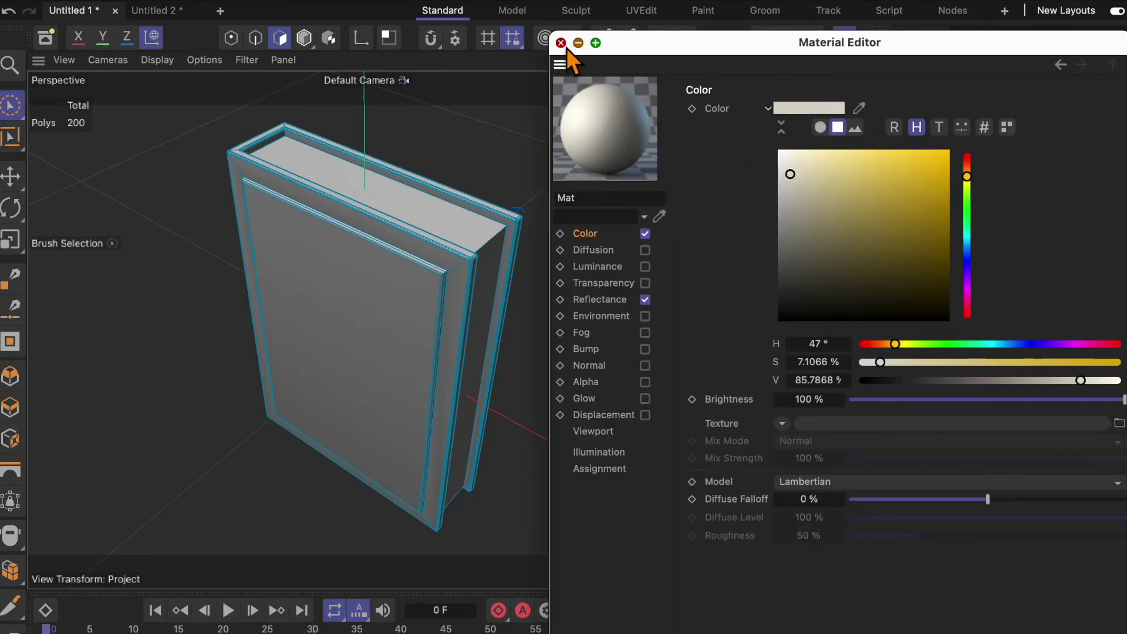
click(561, 43)
double_click(758, 119)
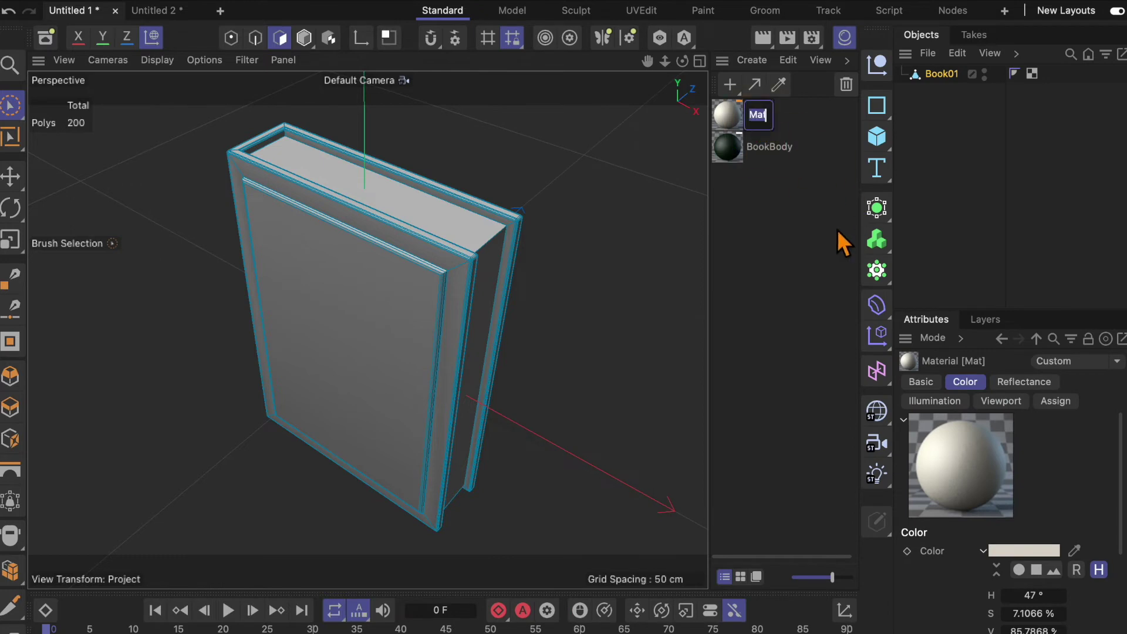
text(Pa)
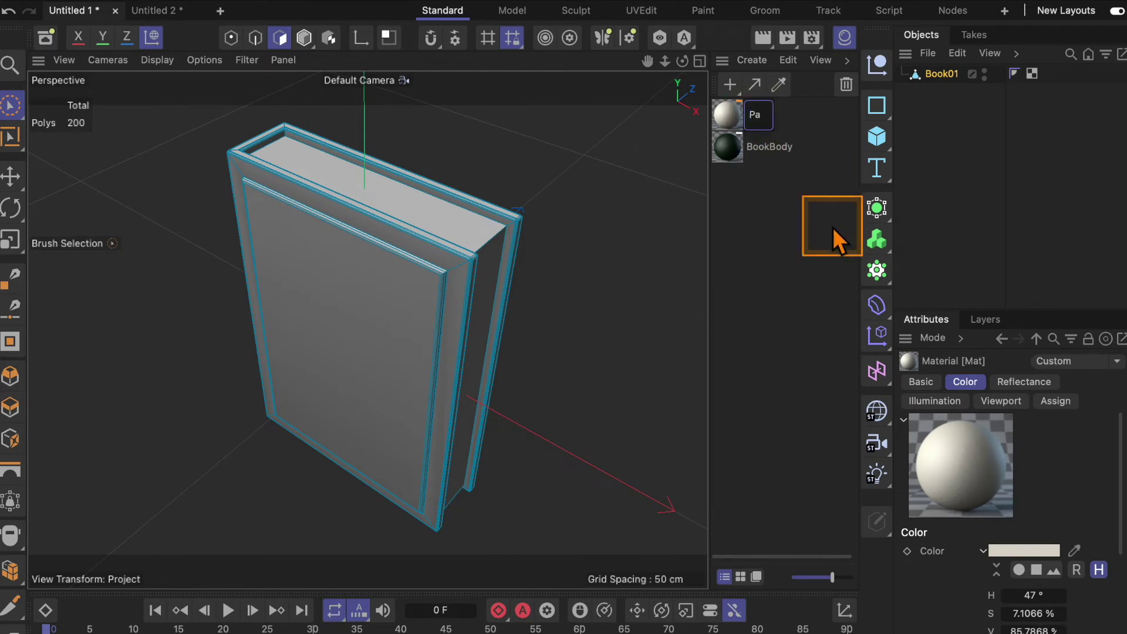
text(per)
click(832, 227)
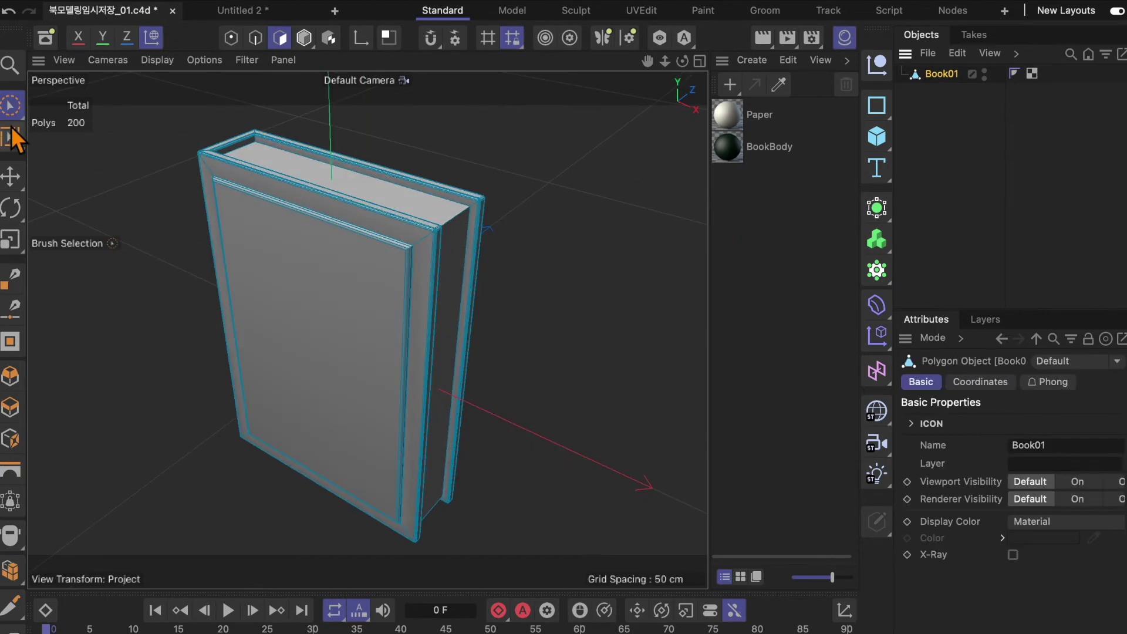
Step: Apply the BookBody material to the whole Book01 object
key(Return)
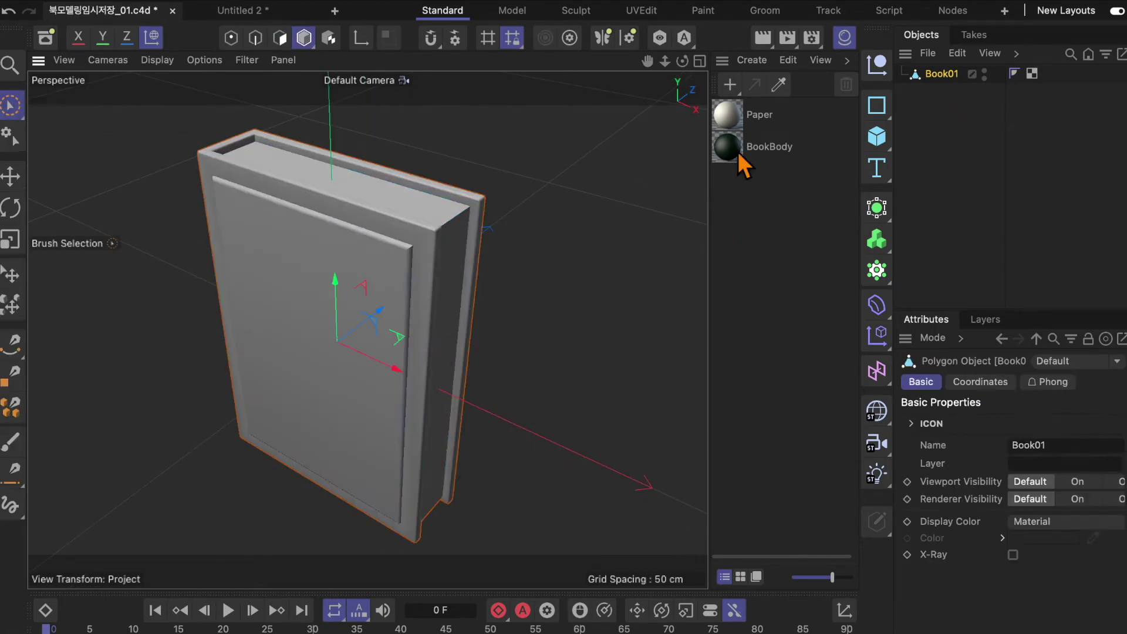
drag(737, 156, 287, 359)
mouse_move(737, 158)
mouse_down()
mouse_move(927, 106)
mouse_move(942, 79)
mouse_up()
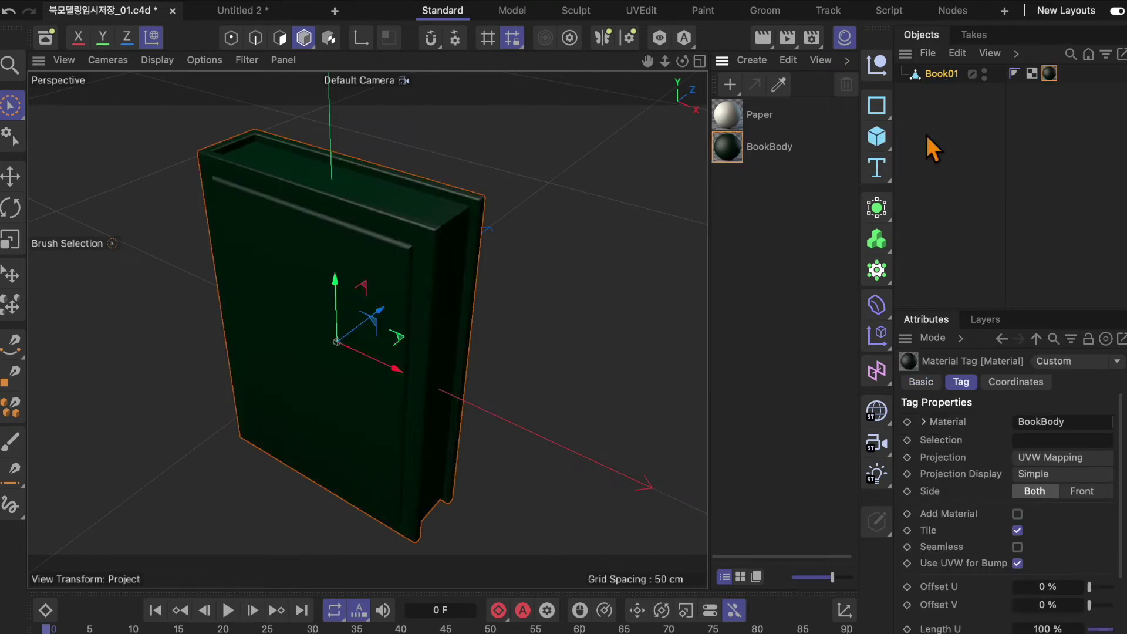
Step: Select the top, side and bottom page faces and apply the Paper material to them
alt+drag(561, 315, 517, 246)
click(280, 37)
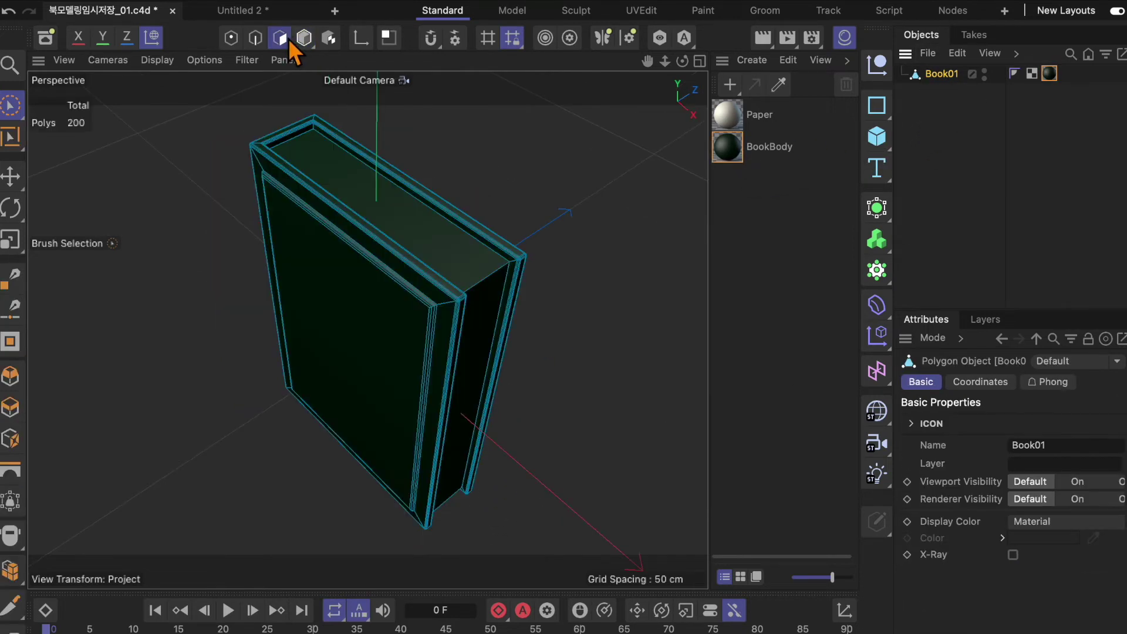
click(382, 223)
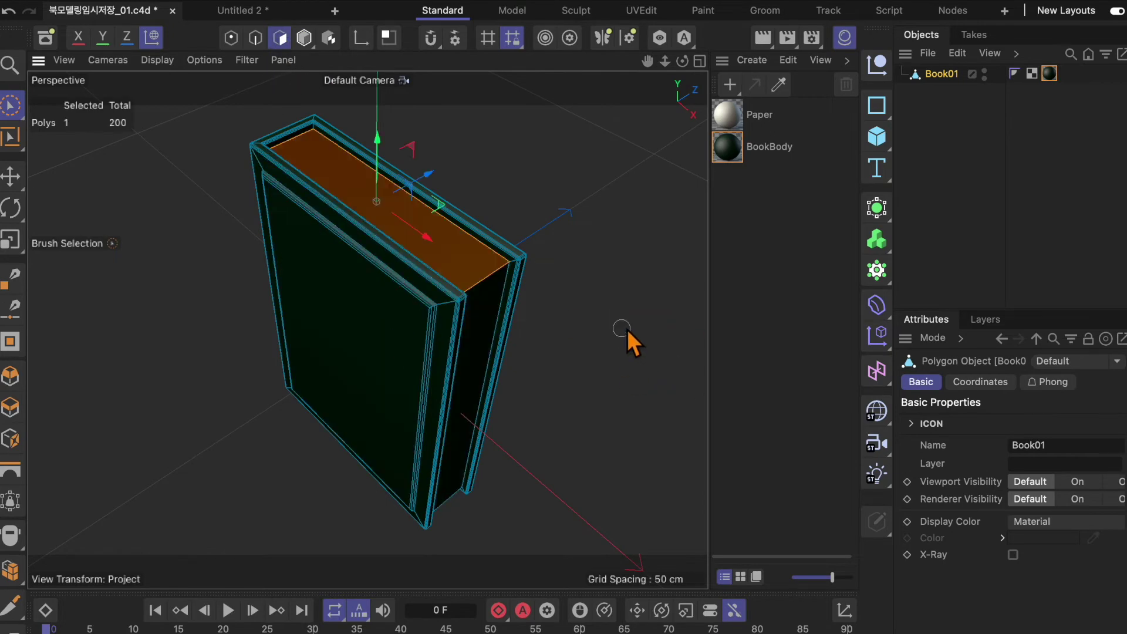
mouse_move(611, 355)
alt+mouse_down()
mouse_move(631, 297)
mouse_move(495, 284)
alt+mouse_up()
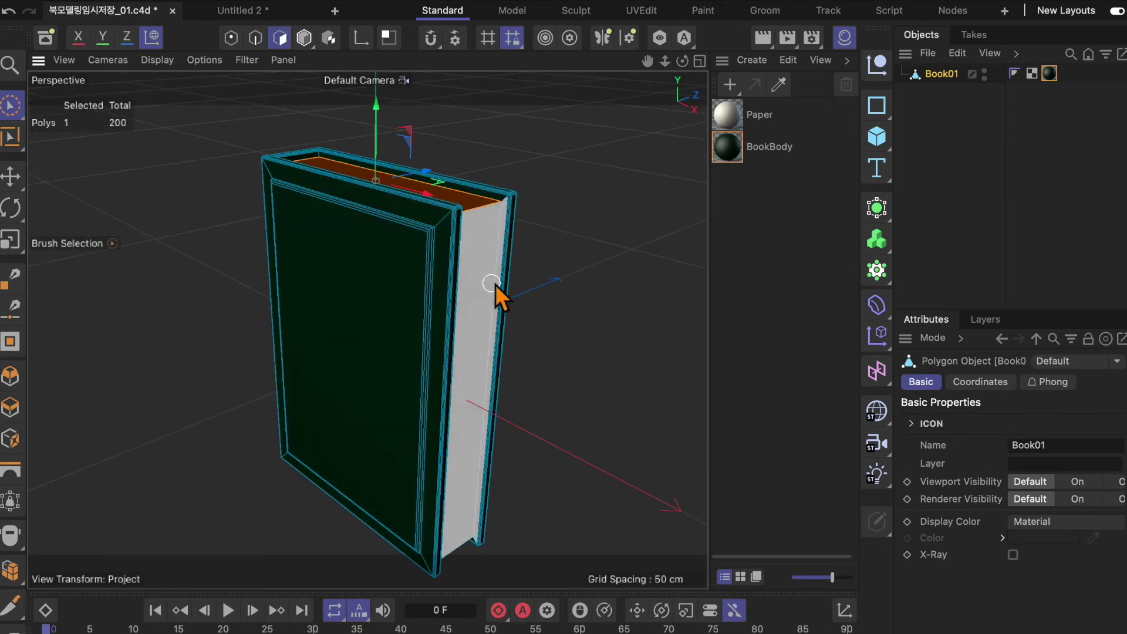
shift+click(486, 270)
mouse_move(565, 396)
alt+mouse_down()
mouse_move(609, 263)
mouse_move(611, 206)
alt+mouse_up()
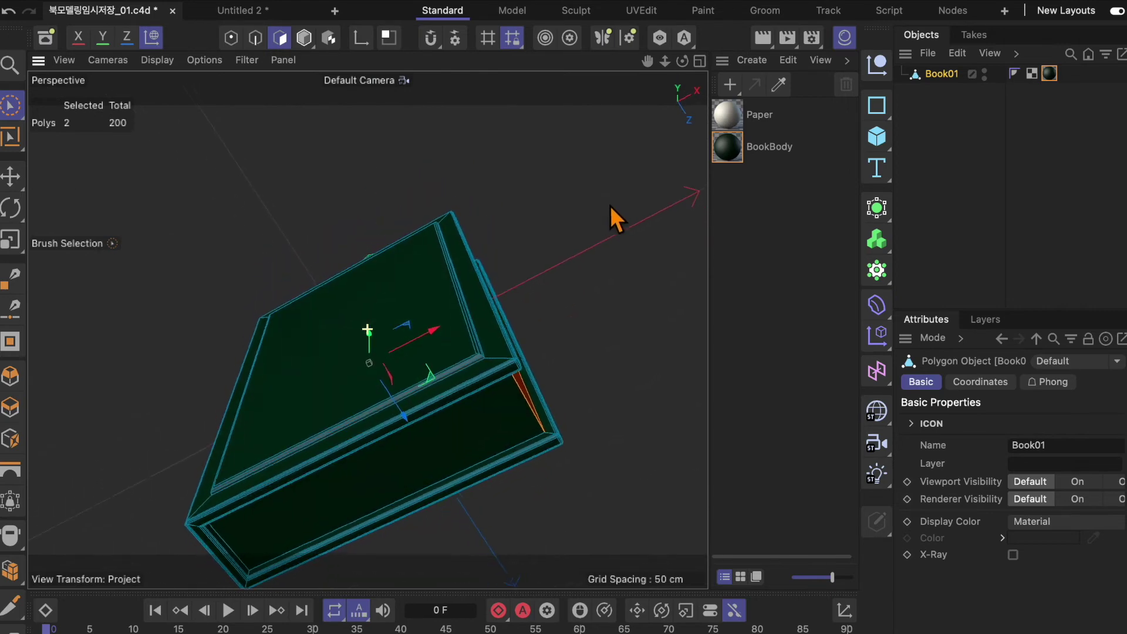
shift+click(443, 464)
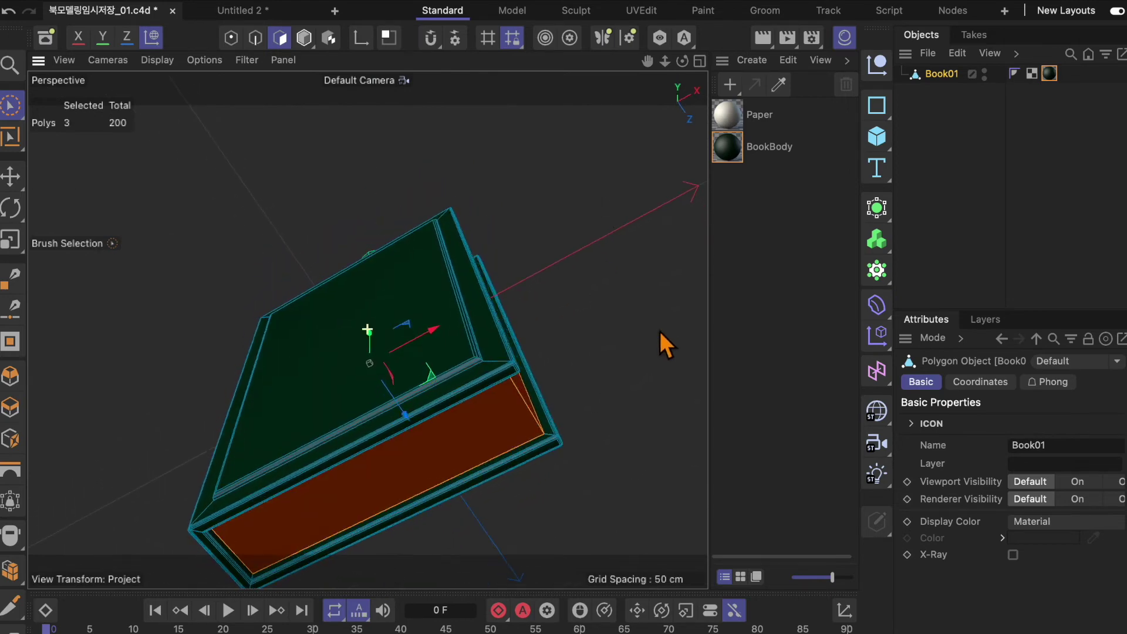
alt+drag(659, 330, 618, 536)
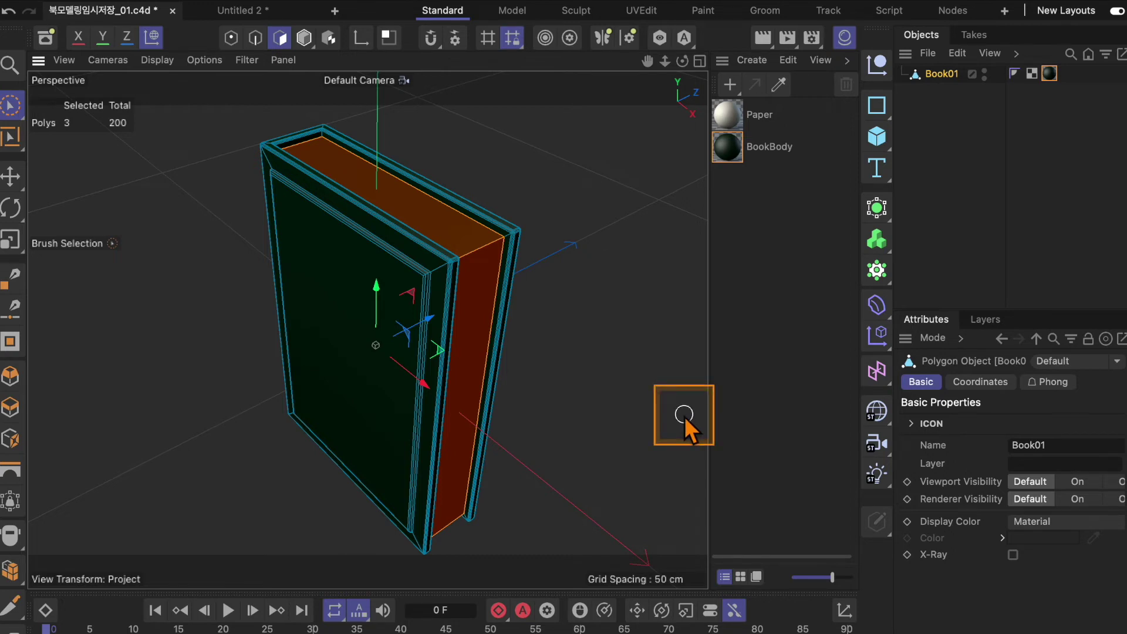
alt+drag(684, 416, 643, 455)
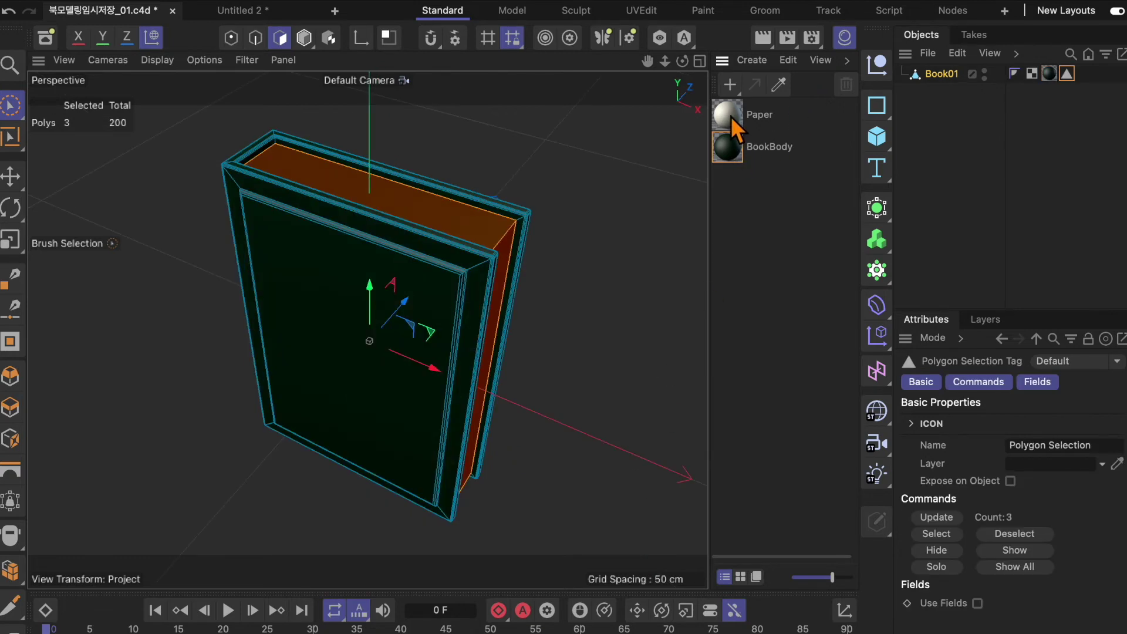
drag(733, 116, 476, 223)
click(623, 422)
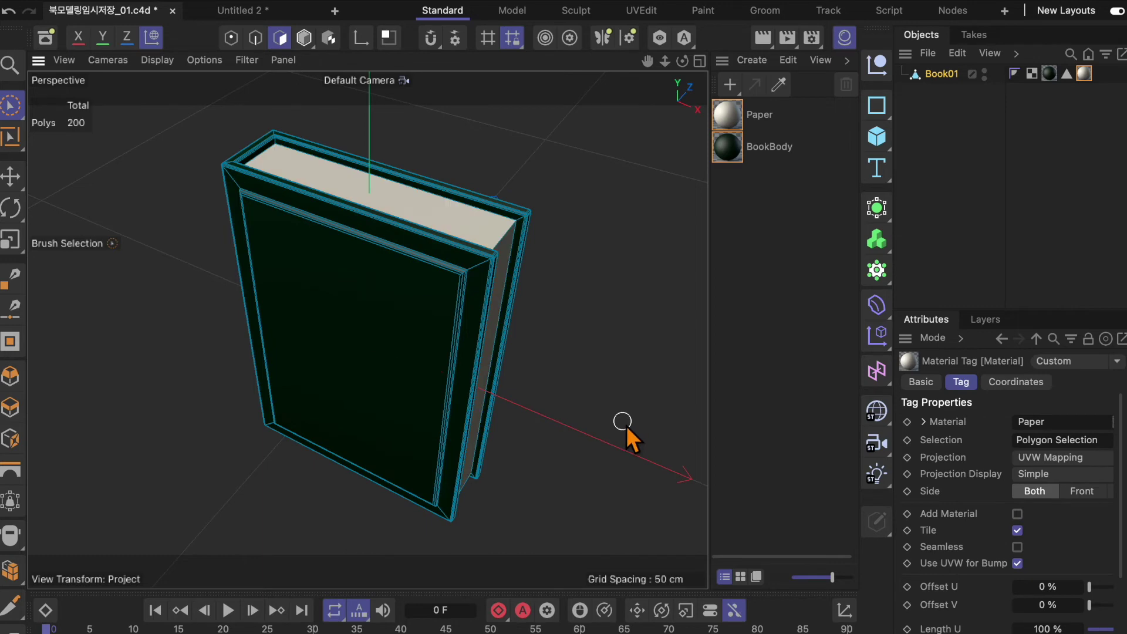
Step: Render a preview of the green cover and cream pages
mouse_move(623, 423)
alt+mouse_down()
mouse_move(611, 390)
mouse_move(600, 395)
mouse_move(616, 400)
alt+mouse_up()
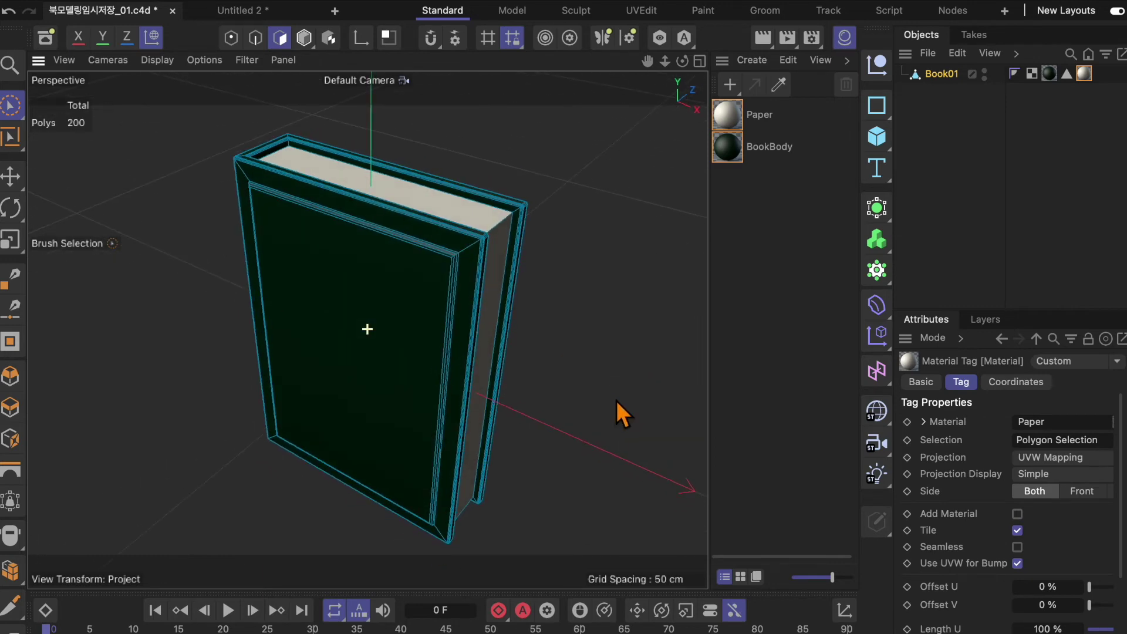
click(767, 44)
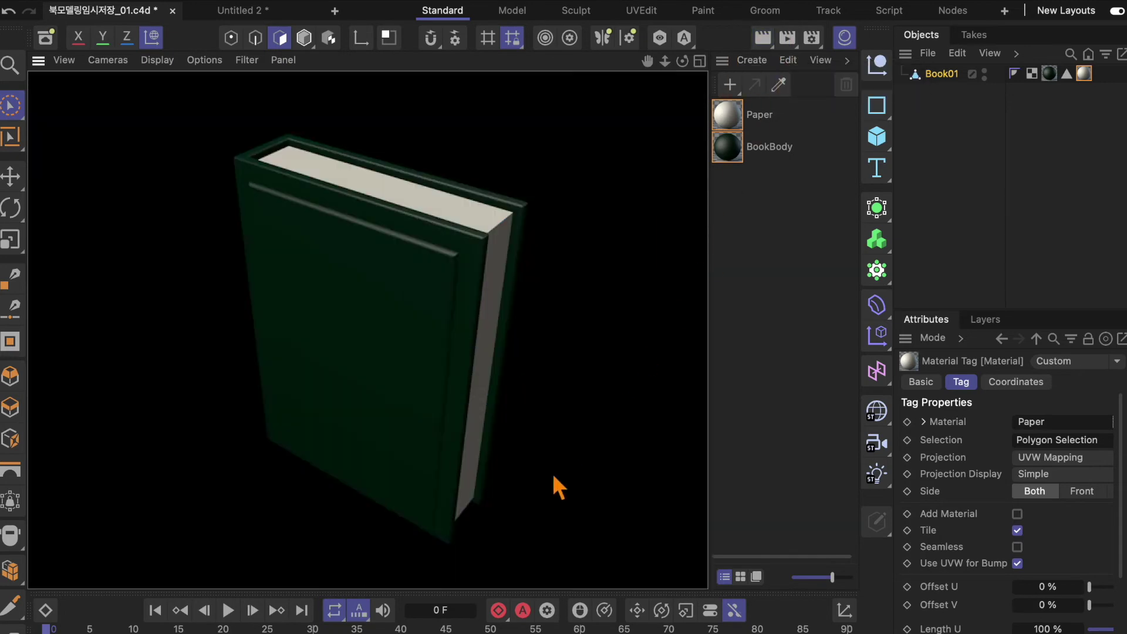
alt+drag(600, 395, 616, 400)
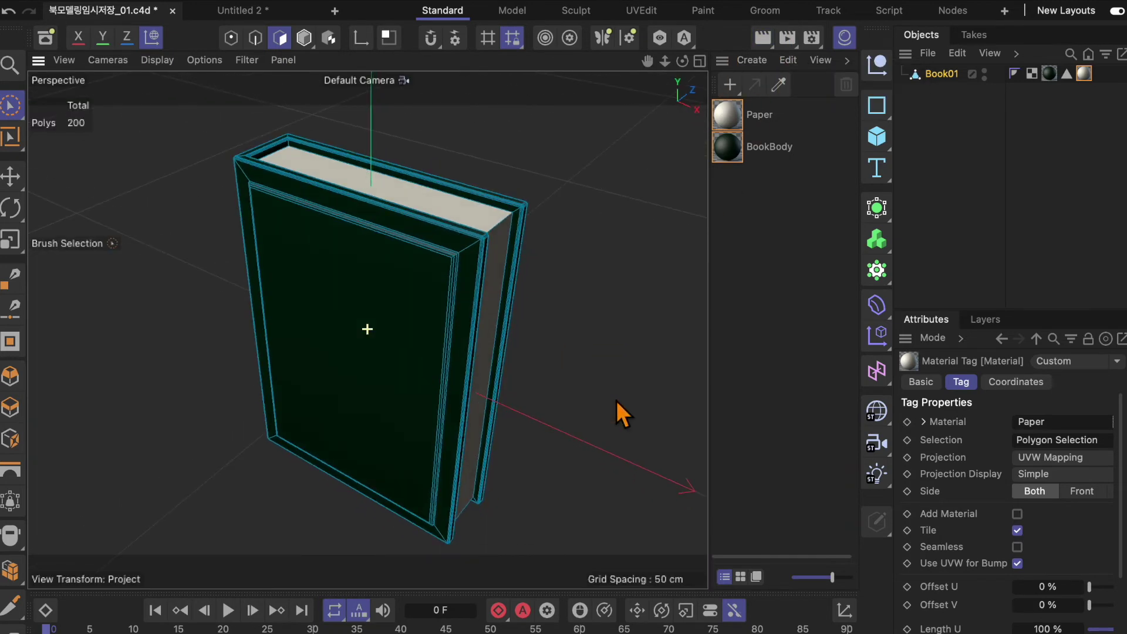
Step: Duplicate Book01 and place the copy beside the original
click(304, 37)
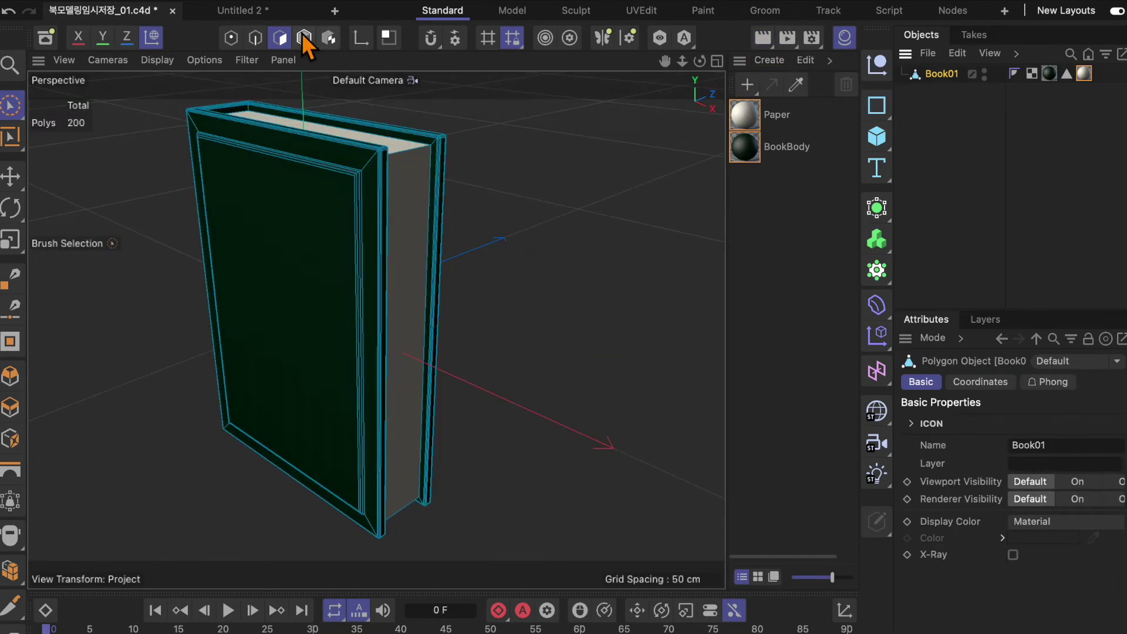
click(283, 60)
click(407, 205)
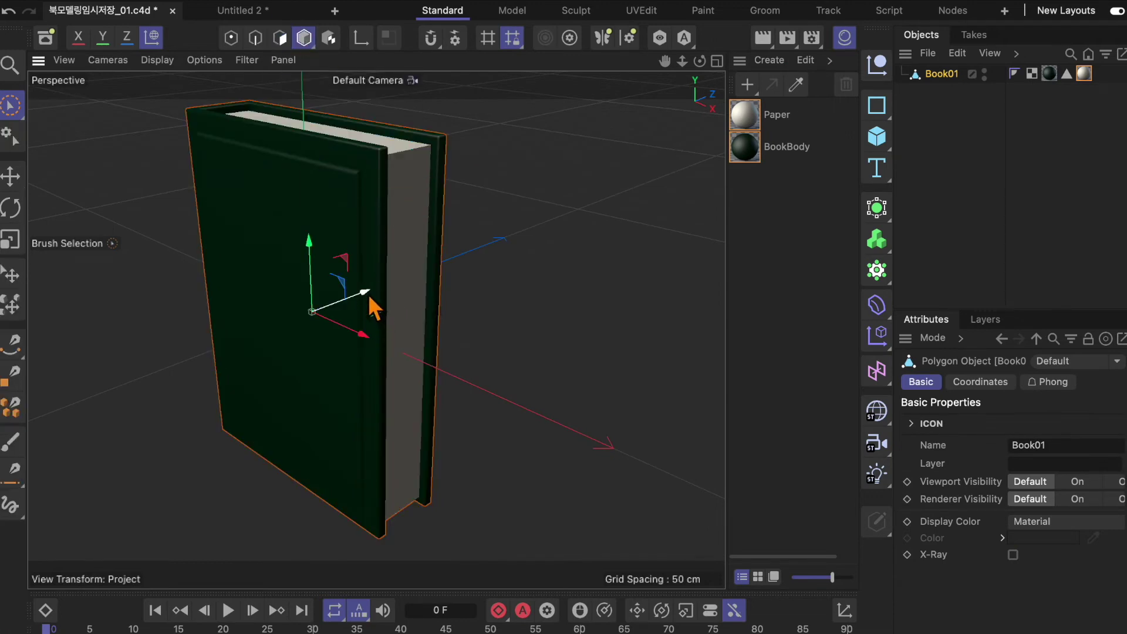
ctrl+drag(368, 304, 441, 292)
ctrl+drag(527, 264, 527, 264)
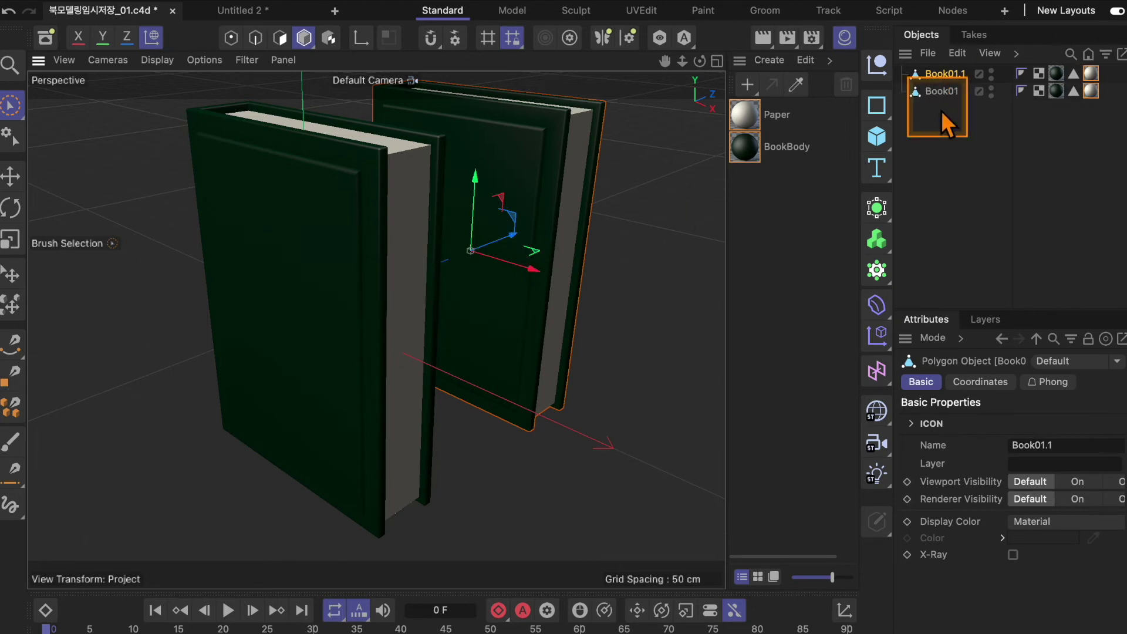
Step: Rename the copy Book01.1 to Book02, then select Book01
double_click(948, 76)
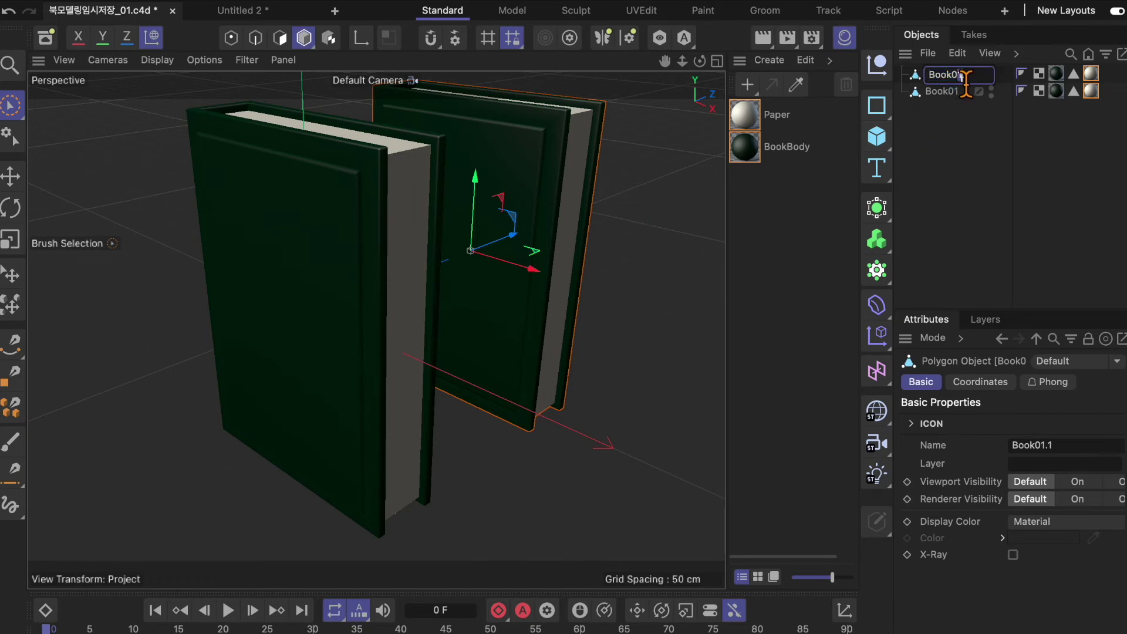
text(2)
key(Return)
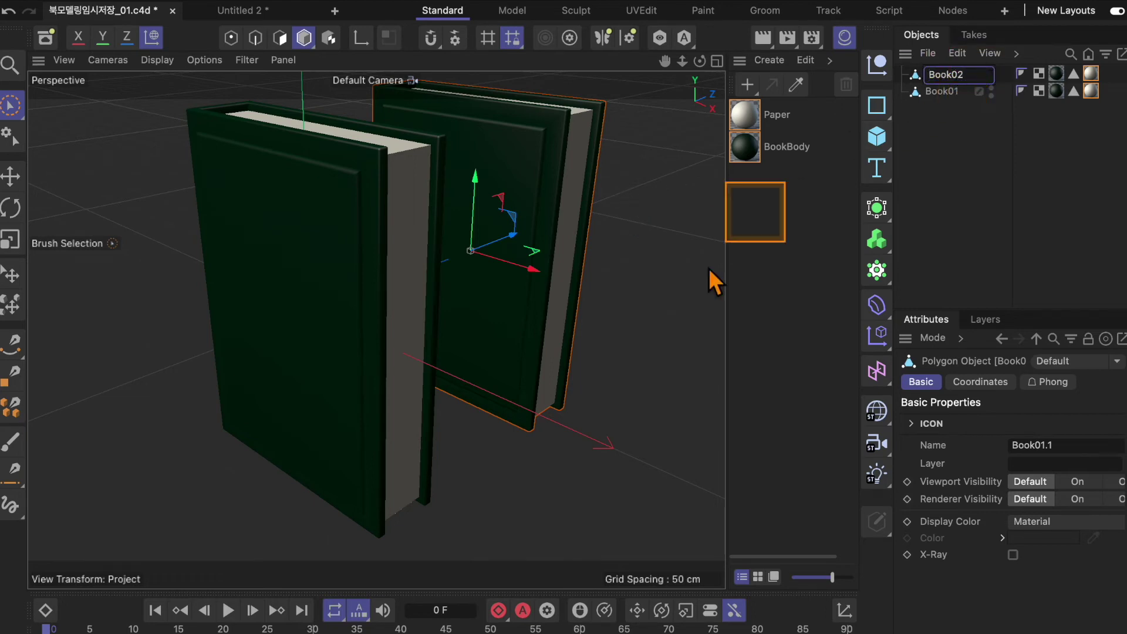
click(678, 311)
scroll(593, 399, down, 3)
click(301, 268)
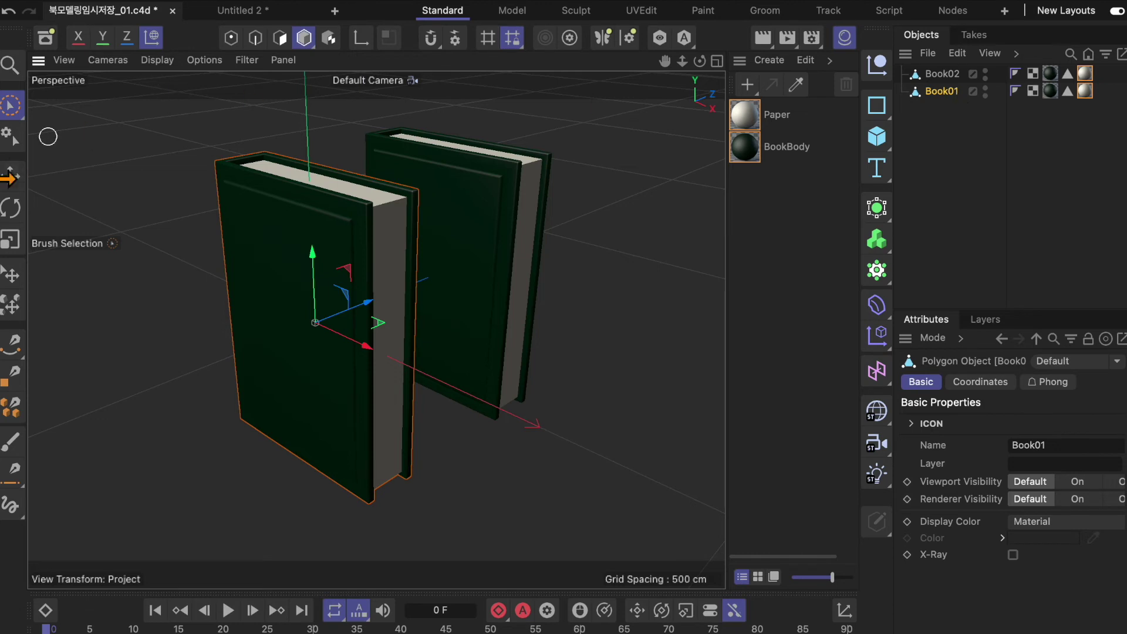
Step: Rotate Book01 about 88 degrees
click(10, 208)
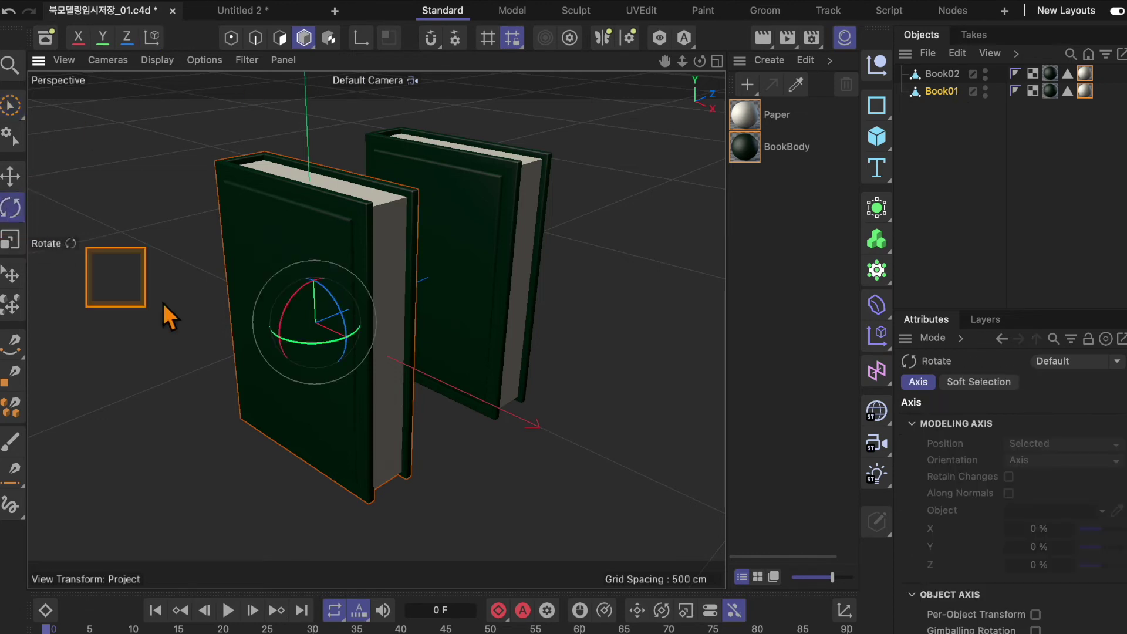
drag(170, 314, 674, 349)
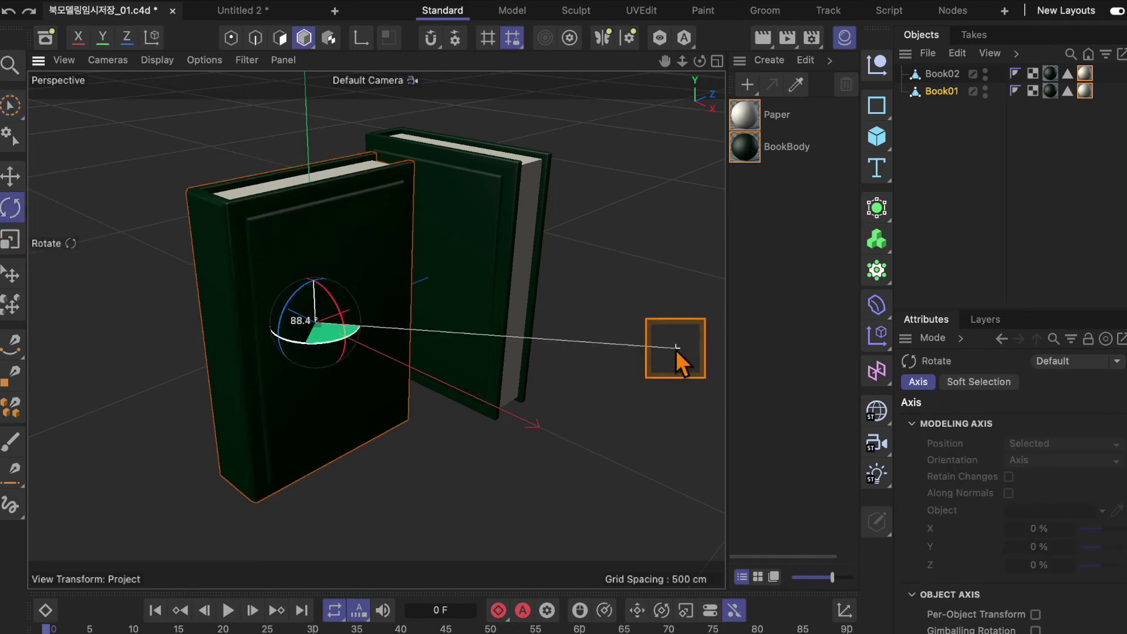
drag(675, 350, 689, 349)
click(668, 440)
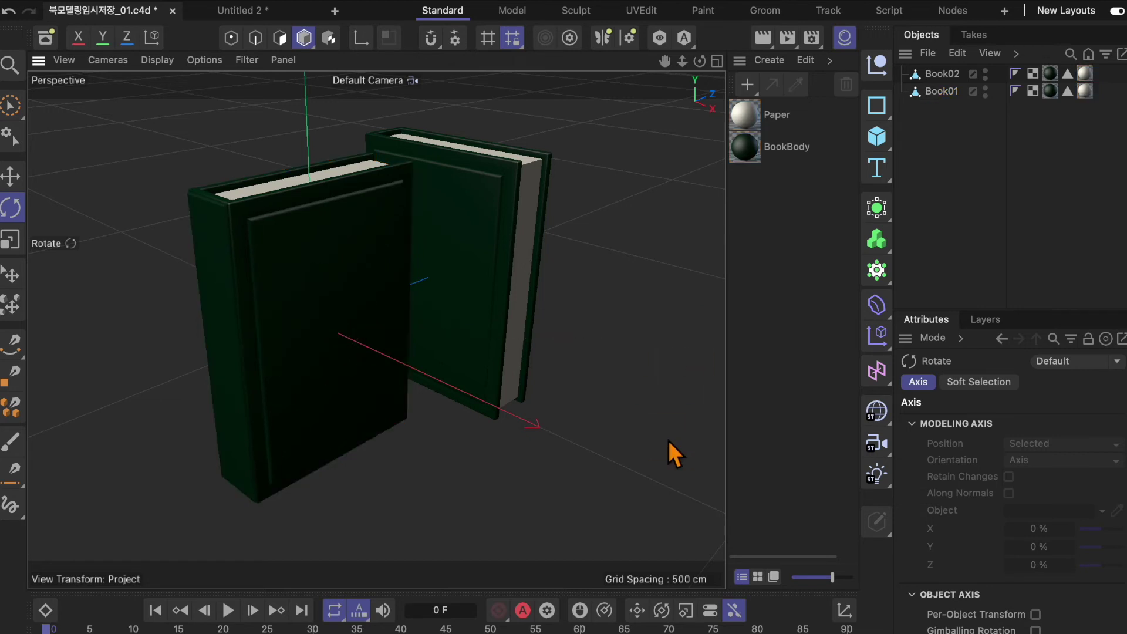
Step: Move Book02 about 239 cm to the right and tip it 90° to lie flat
scroll(633, 428, up, 3)
scroll(592, 414, up, 2)
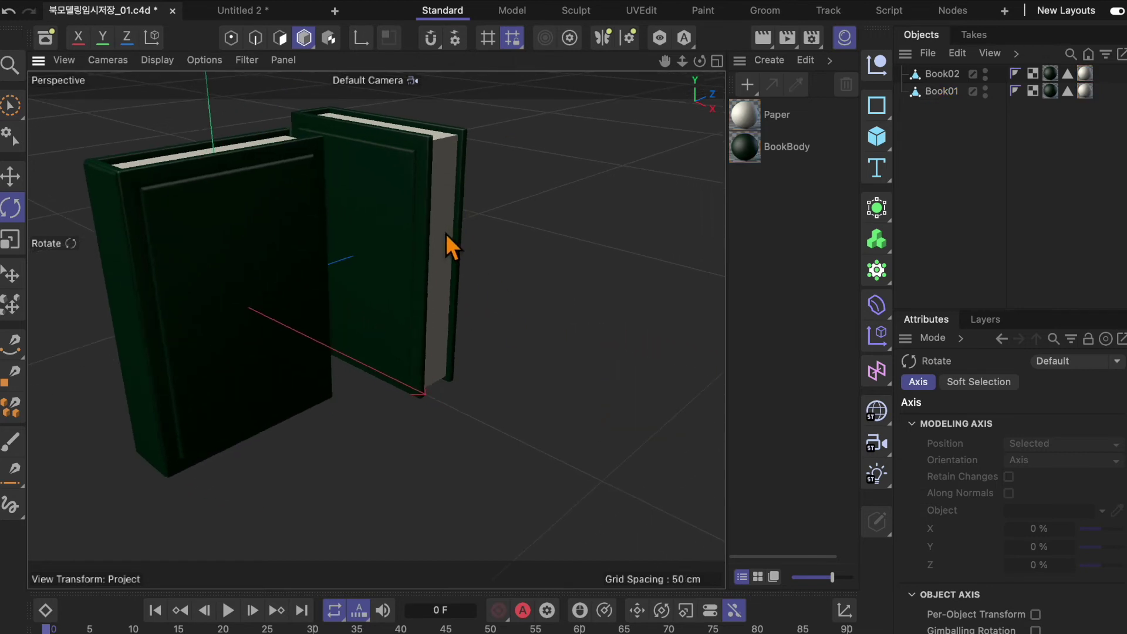
click(417, 221)
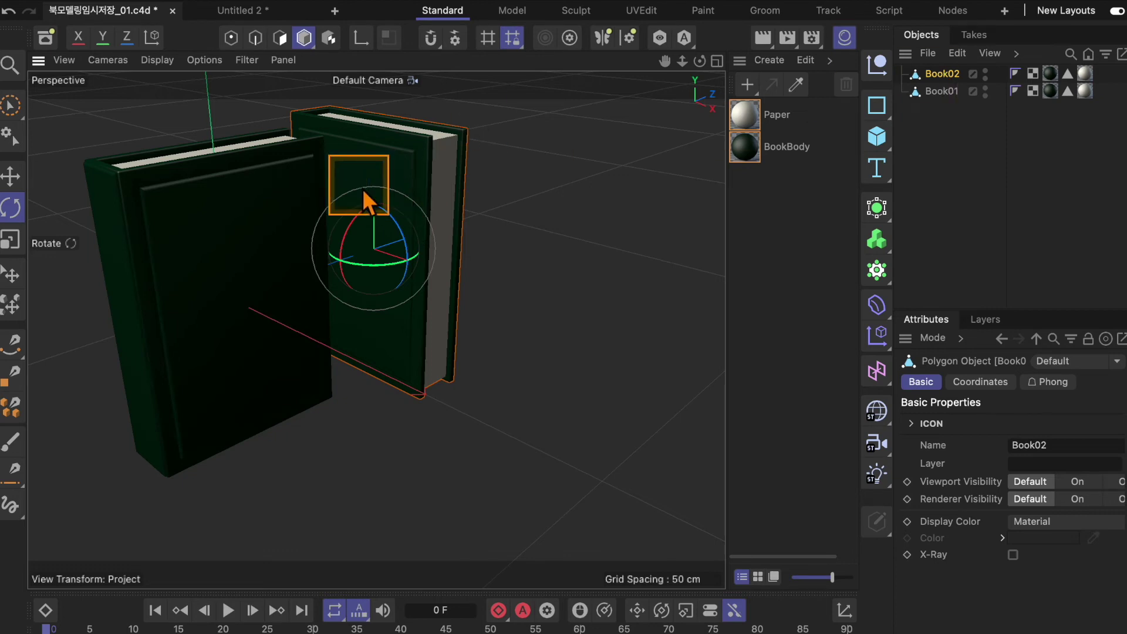
click(11, 176)
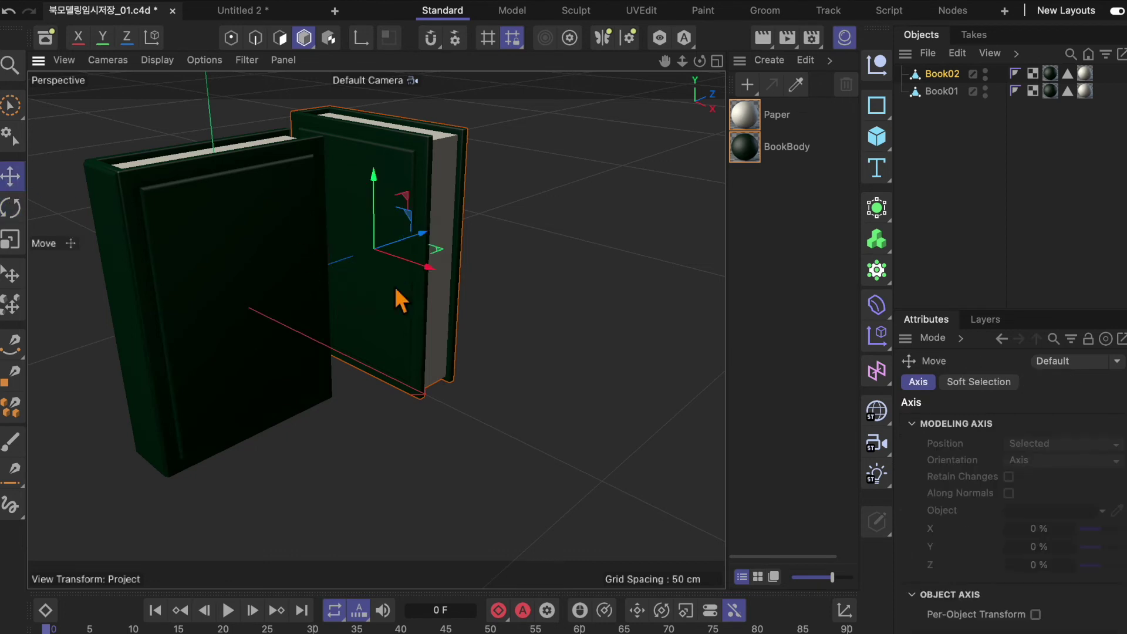
drag(442, 270, 572, 354)
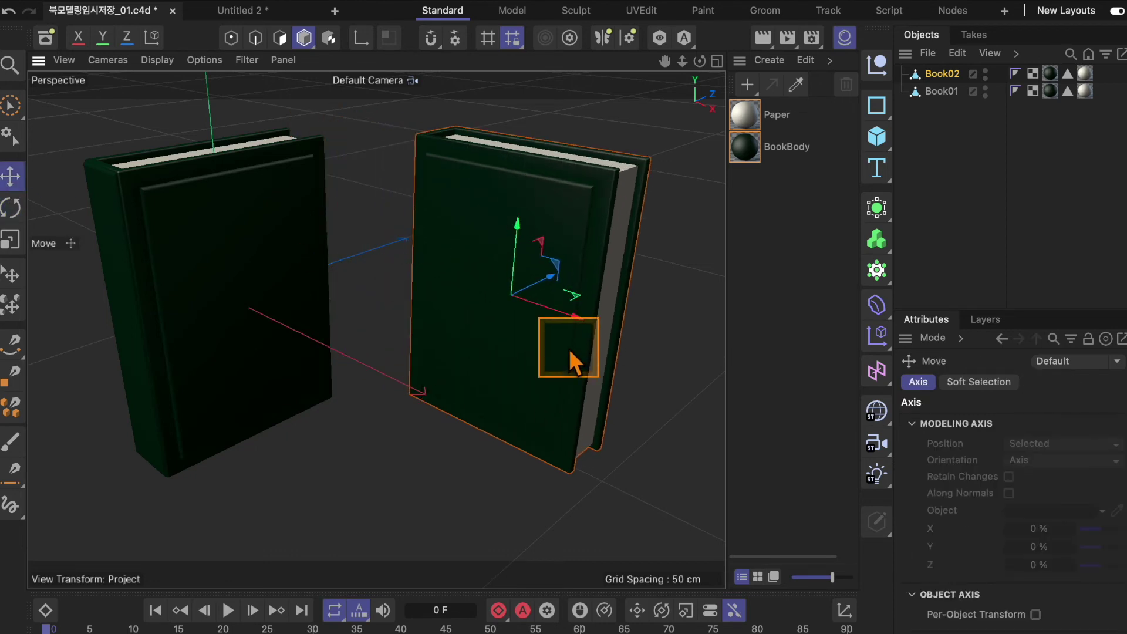
key(r)
mouse_move(315, 352)
mouse_down()
mouse_move(679, 352)
mouse_move(539, 311)
mouse_move(603, 269)
mouse_up()
key(e)
key(F5)
Step: Slide Book02 further right along X beside Book01's base, checked in the four views
middle_click(341, 421)
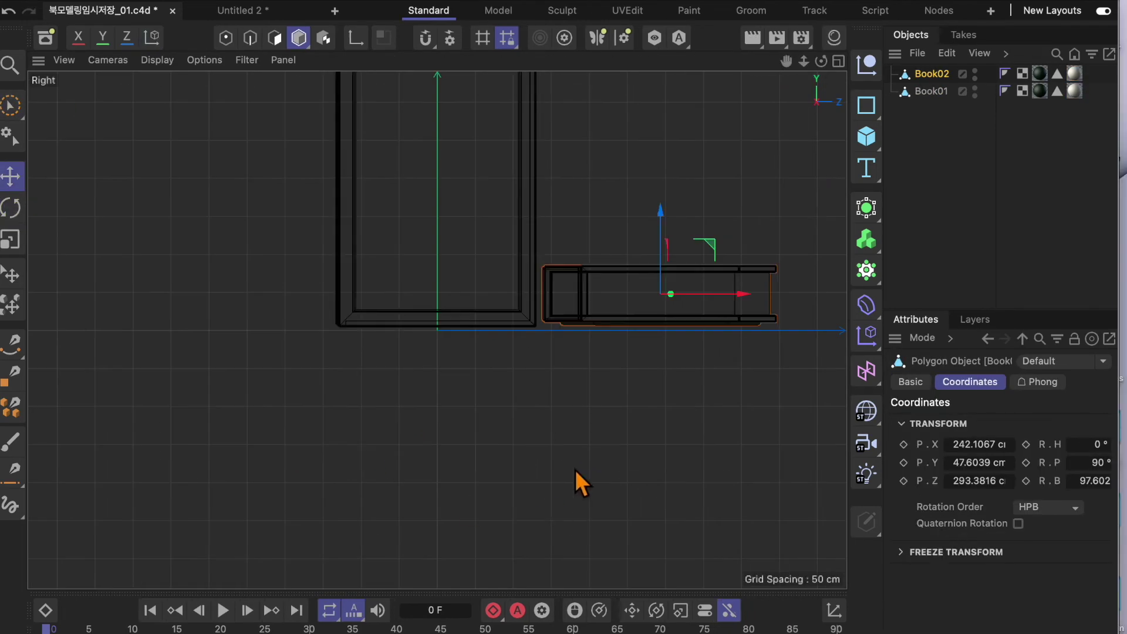
scroll(652, 347, down, 2)
middle_click(553, 262)
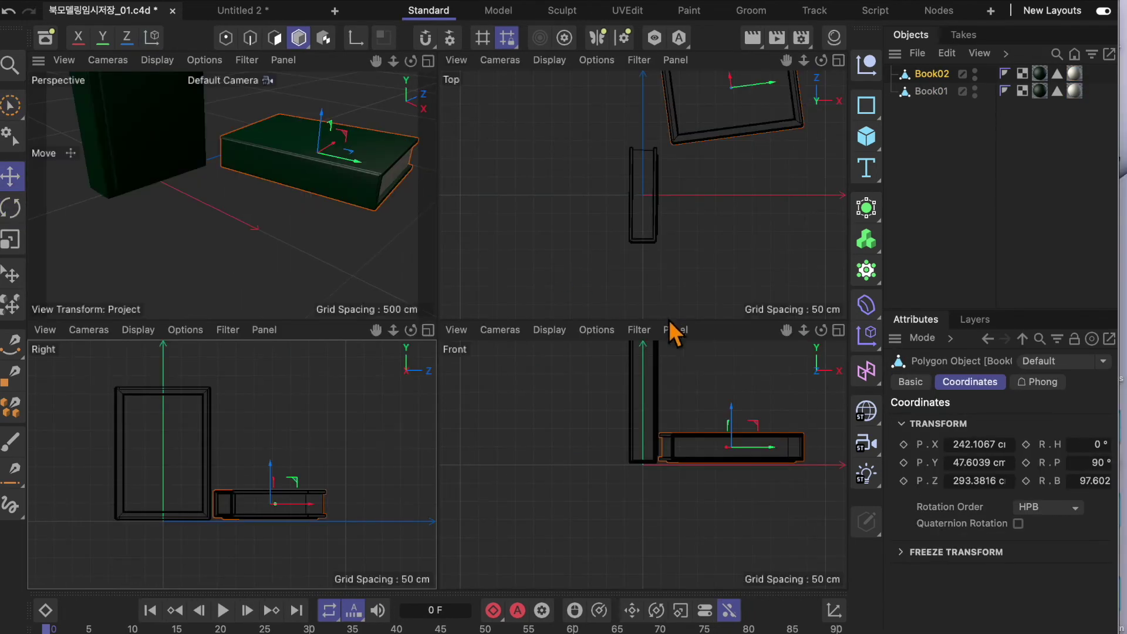
middle_click(708, 460)
scroll(708, 459, down, 2)
scroll(563, 459, up, 1)
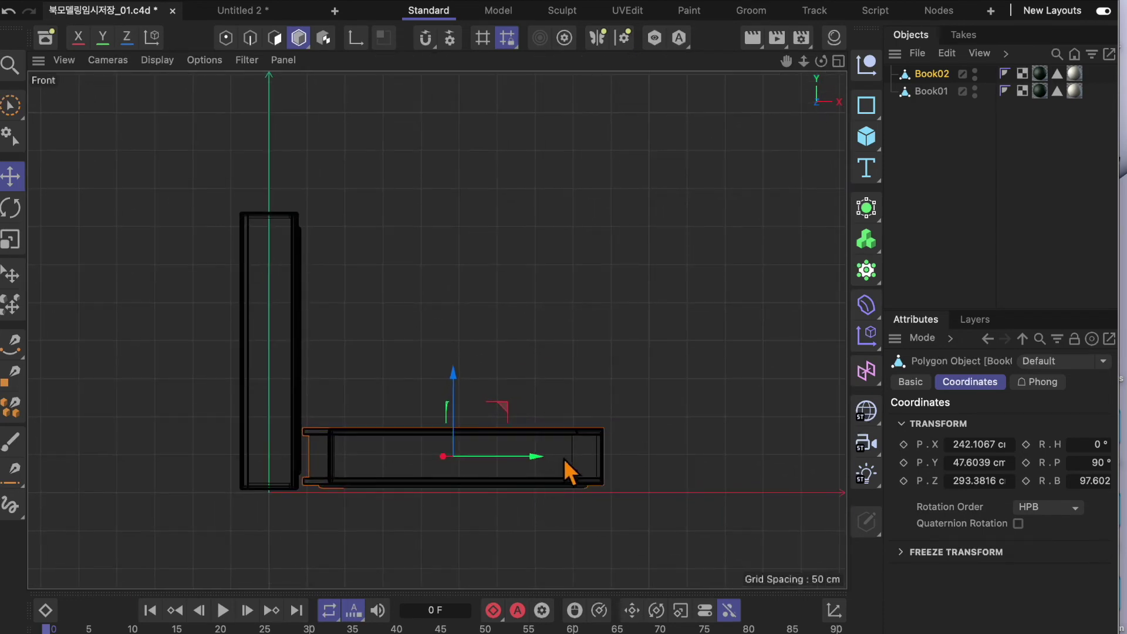
drag(541, 457, 558, 455)
click(270, 329)
middle_click(455, 297)
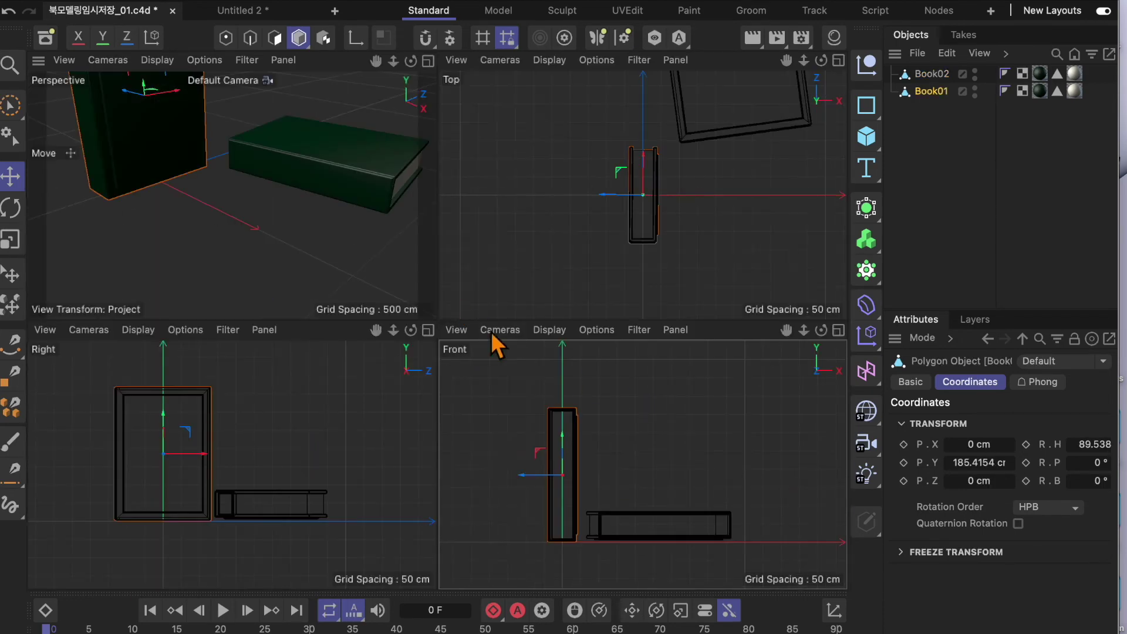
middle_click(343, 283)
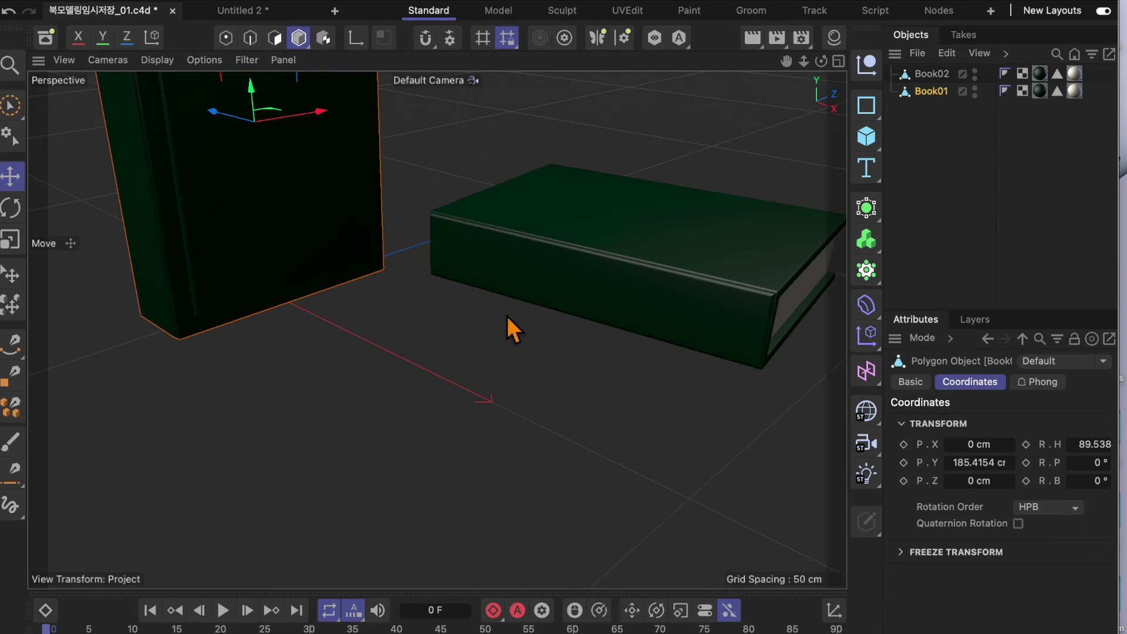
mouse_move(804, 61)
mouse_down()
mouse_move(710, 266)
mouse_move(707, 315)
mouse_up()
Step: Scale Book02 up about 106% and turn it to 117.6° bank
click(595, 374)
key(t)
mouse_move(595, 375)
mouse_down()
mouse_move(600, 440)
mouse_move(558, 377)
mouse_up()
click(52, 223)
key(r)
click(558, 460)
drag(939, 75, 925, 87)
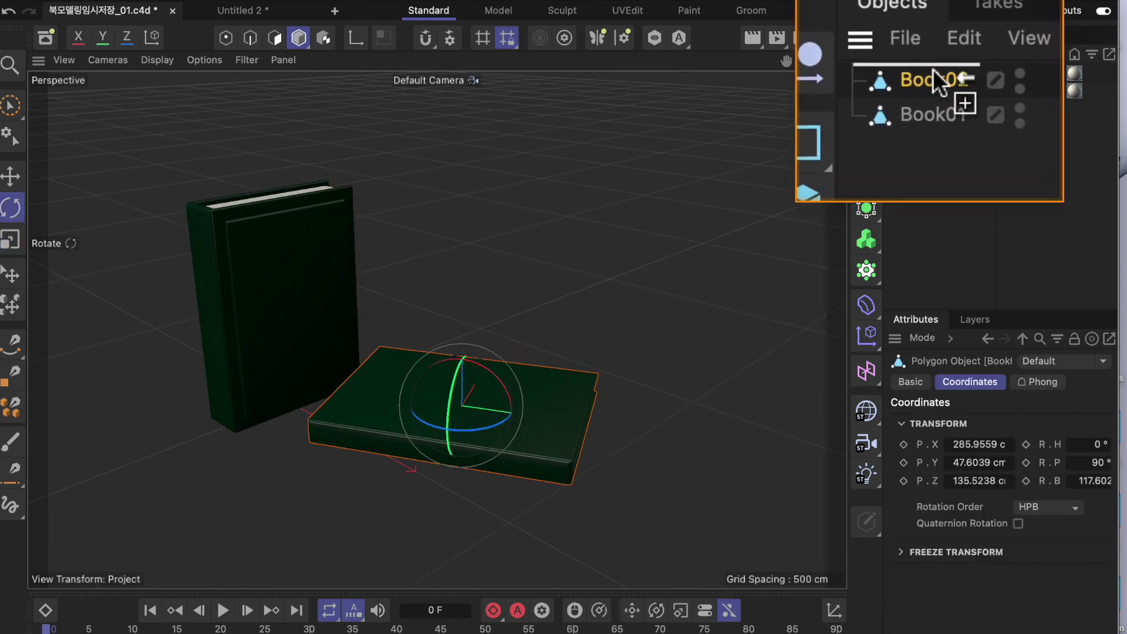
Step: Duplicate Book02 in the Object Manager and rename the copy Book03
drag(927, 88, 932, 125)
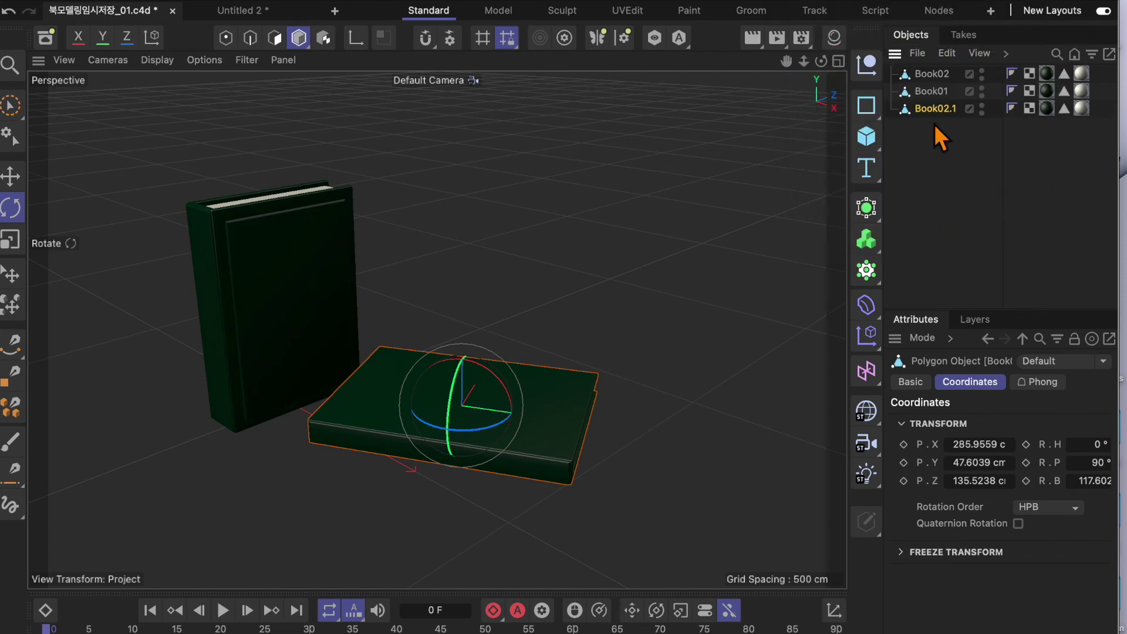
double_click(948, 112)
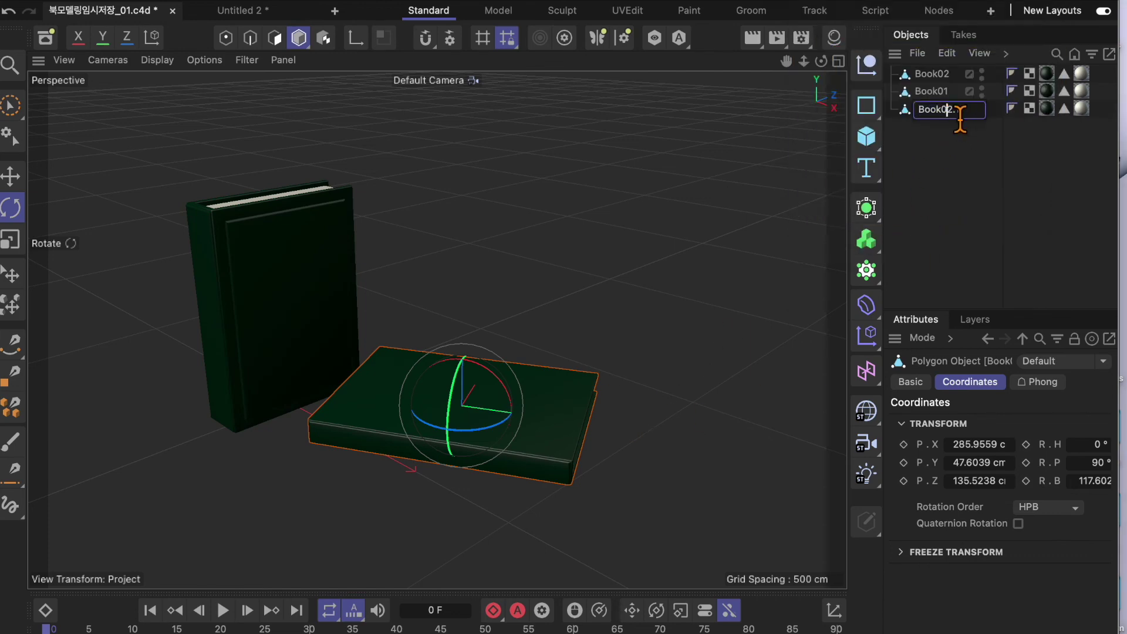
drag(947, 114, 972, 117)
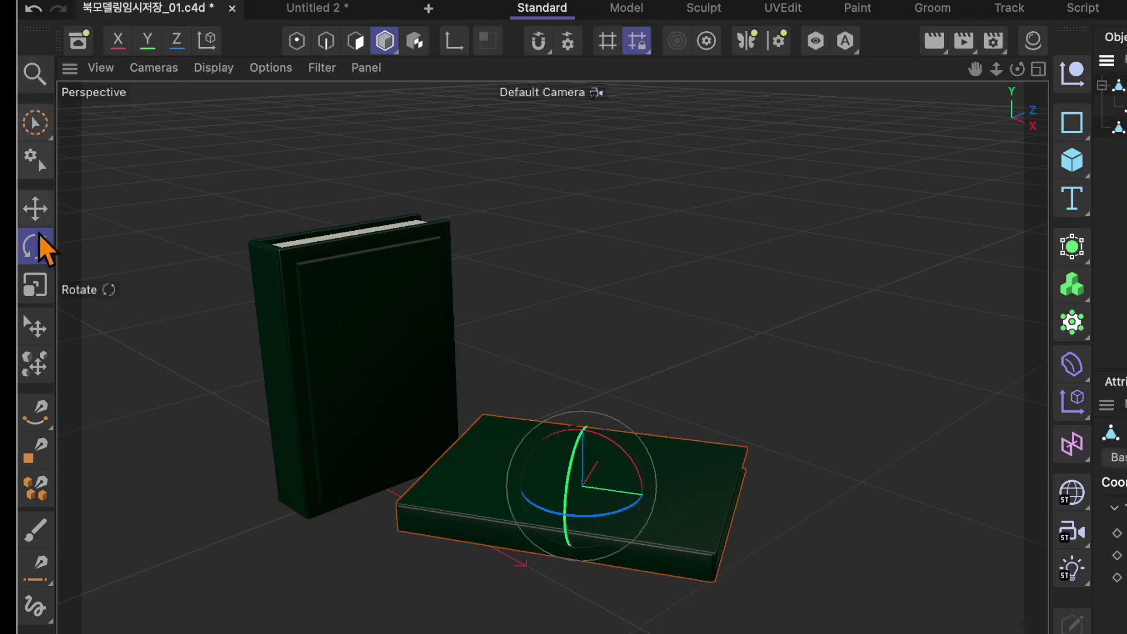
Step: Raise Book03 about 48 cm onto Book02 and scale it slightly larger
click(40, 212)
click(700, 384)
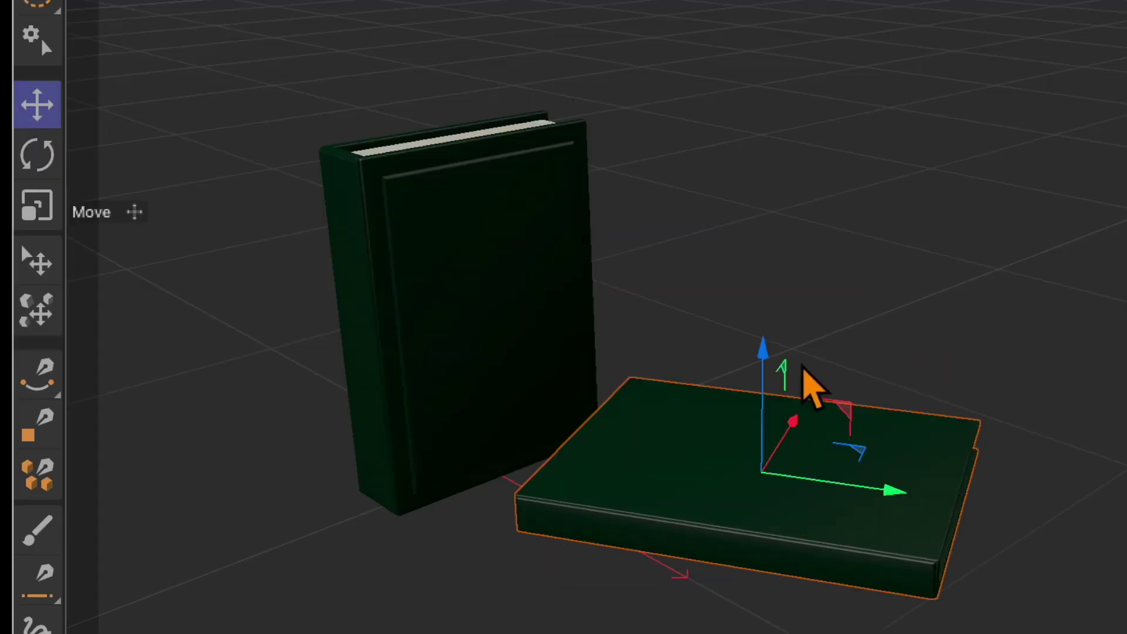
mouse_move(770, 342)
mouse_down()
mouse_move(775, 284)
mouse_move(778, 306)
mouse_up()
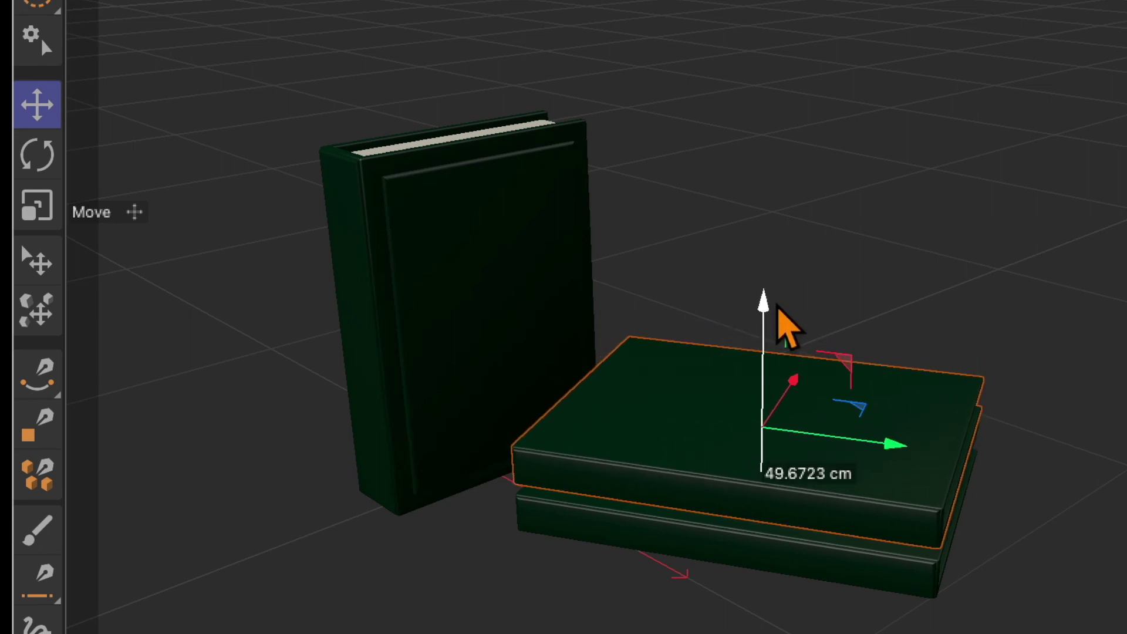
click(11, 239)
drag(463, 302, 472, 175)
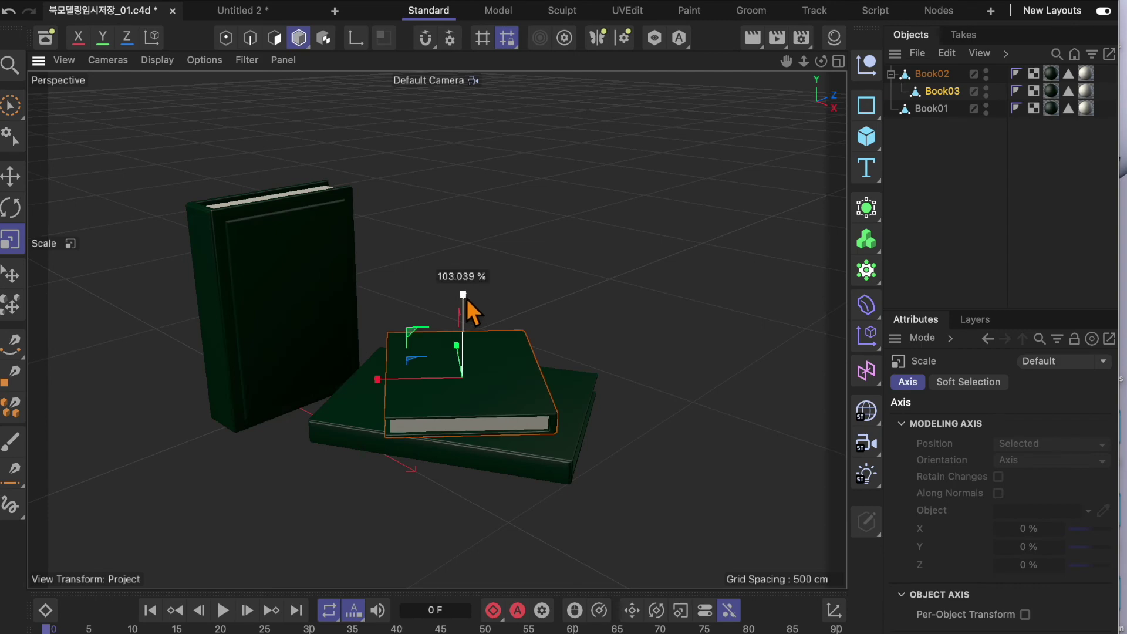
key(e)
key(F5)
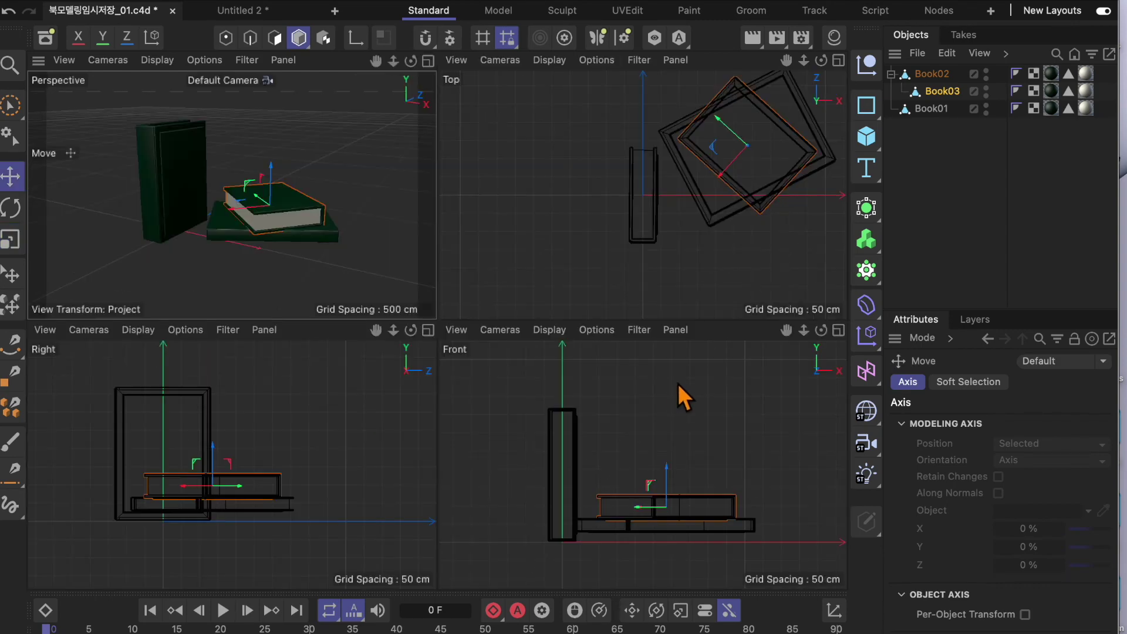
Step: Nudge the top book down to settle it onto the book below
drag(678, 481, 674, 402)
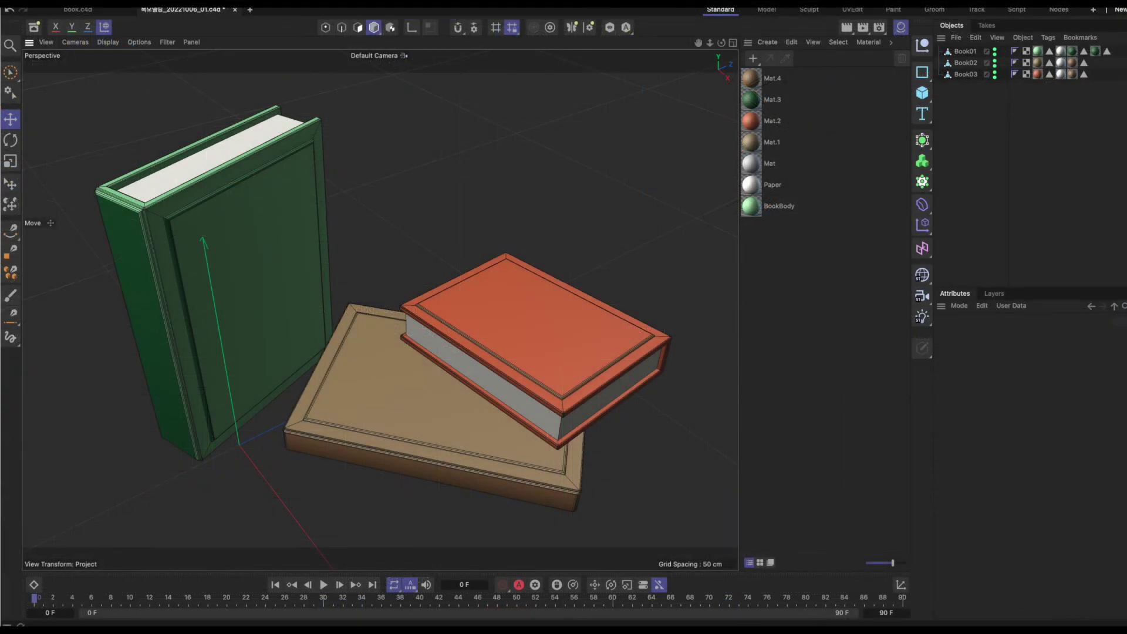